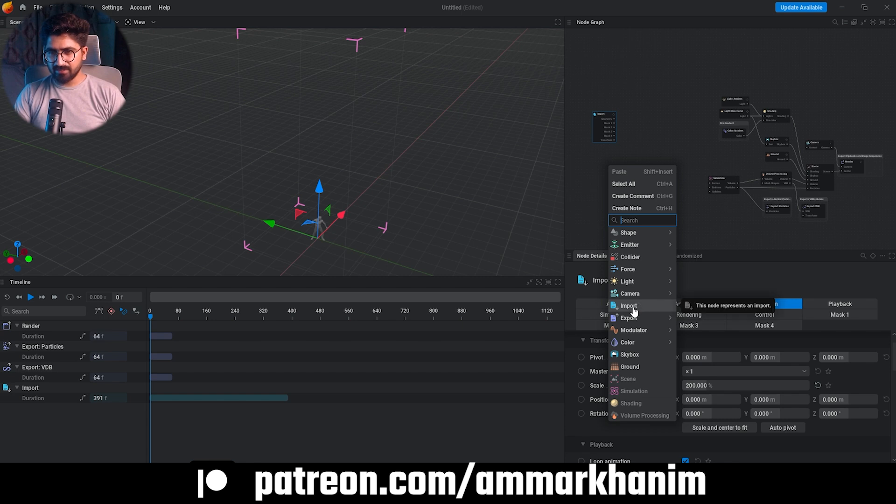
{"action": "left_click", "coordinate": [639, 307]}
{"action": "left_click", "coordinate": [887, 356]}
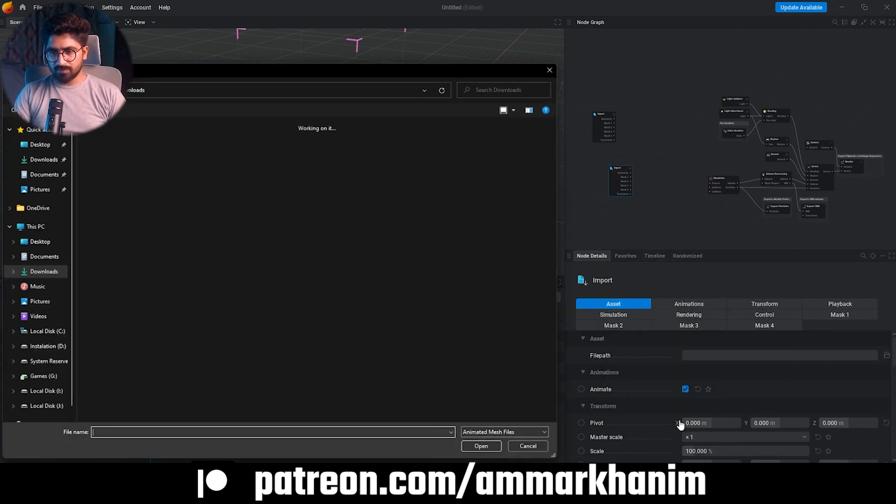
{"action": "left_click", "coordinate": [532, 446]}
{"action": "key", "text": "Delete"}
- Set the Simulation node's voxel count to 200 × 200 × 128 and apply the new resolution
{"action": "scroll", "coordinate": [630, 199], "scroll_direction": "down", "scroll_amount": 5}
{"action": "scroll", "coordinate": [648, 177], "scroll_direction": "up", "scroll_amount": 3}
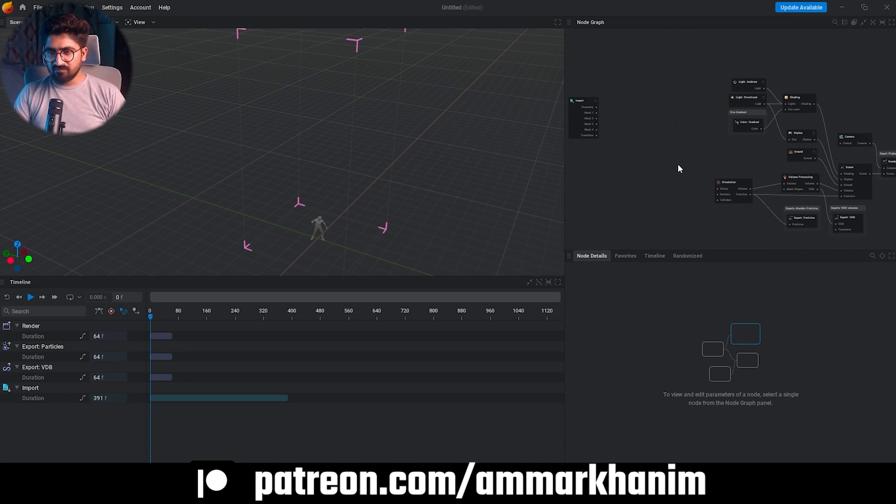
{"action": "left_click", "coordinate": [730, 183]}
{"action": "scroll", "coordinate": [729, 172], "scroll_direction": "up", "scroll_amount": 4}
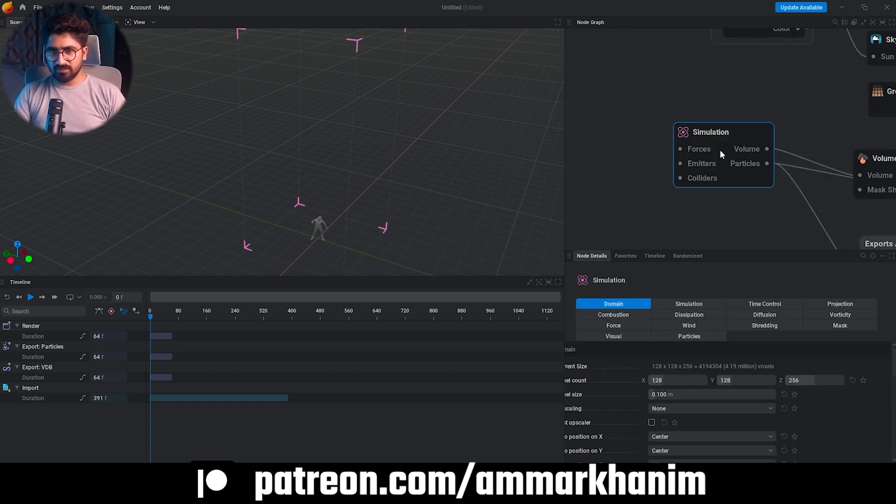
{"action": "left_click", "coordinate": [675, 381]}
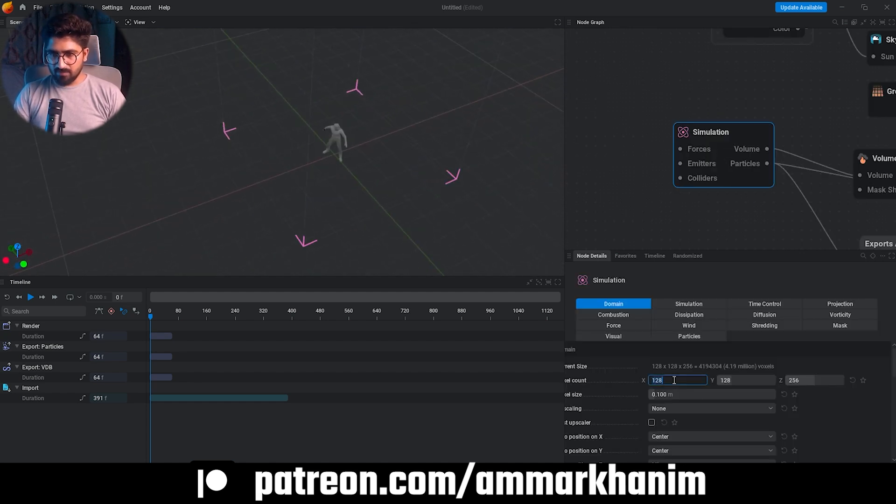
{"action": "type", "text": "200"}
{"action": "key", "text": "Tab"}
{"action": "type", "text": "200"}
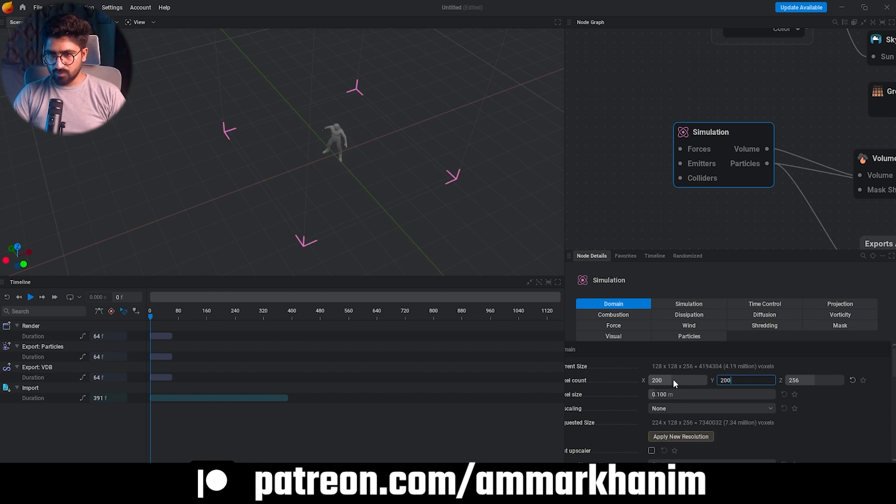
{"action": "key", "text": "Tab"}
{"action": "type", "text": "128"}
{"action": "key", "text": "Return"}
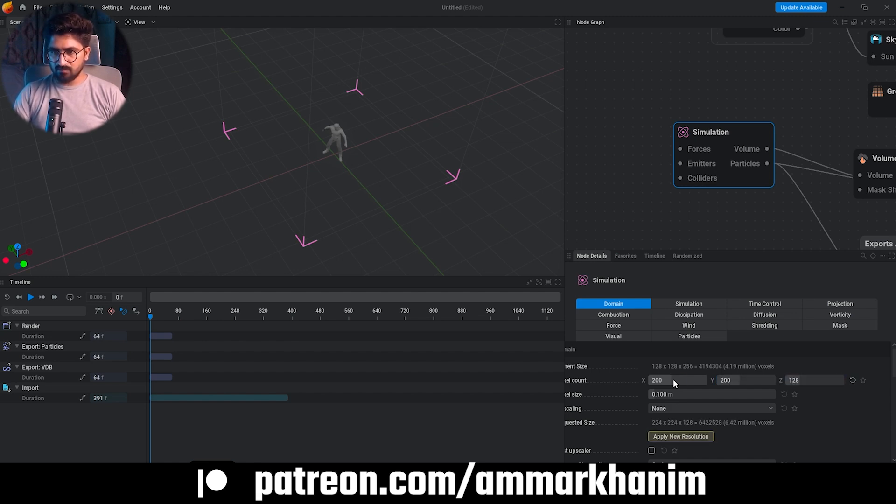
{"action": "left_click", "coordinate": [693, 438]}
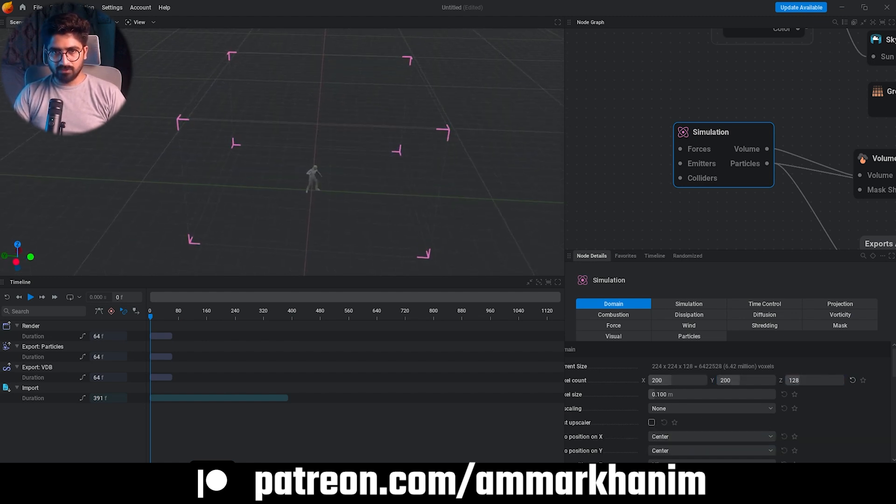
- Disable the Skybox node in the node graph
{"action": "scroll", "coordinate": [618, 133], "scroll_direction": "down", "scroll_amount": 5}
{"action": "scroll", "coordinate": [676, 163], "scroll_direction": "up", "scroll_amount": 5}
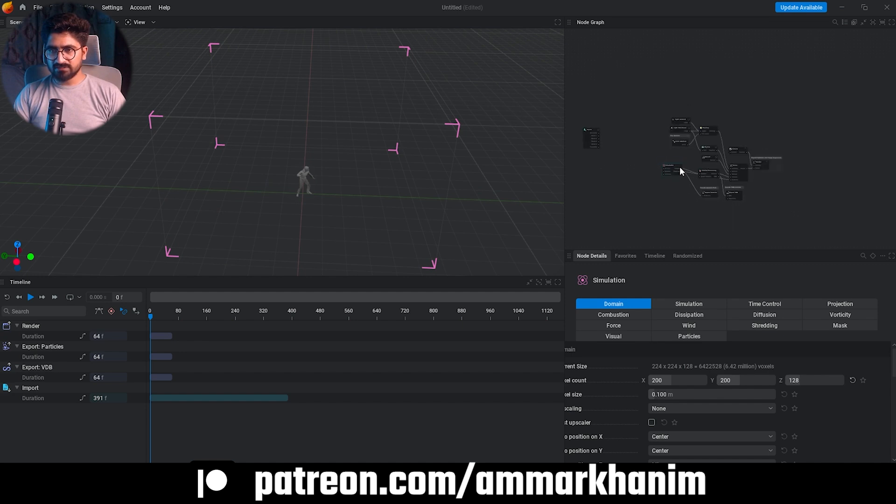
{"action": "left_click_drag", "start_coordinate": [383, 205], "coordinate": [382, 186]}
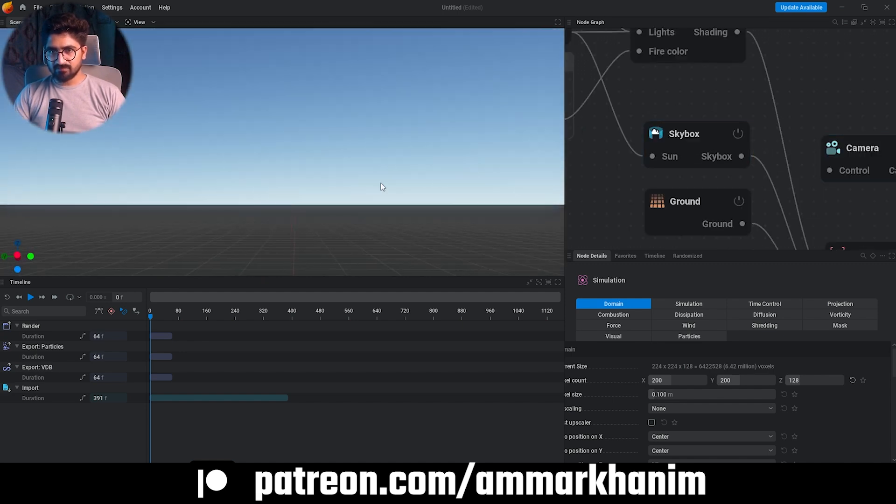
{"action": "left_click", "coordinate": [738, 134]}
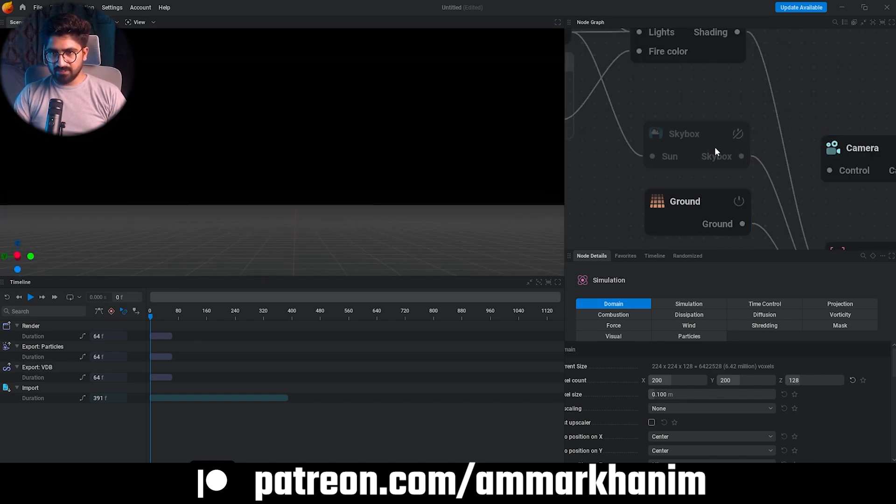
- Set the Ground node's material to Uniform Color and reduce its lit radius to about 23 m
{"action": "left_click", "coordinate": [732, 196]}
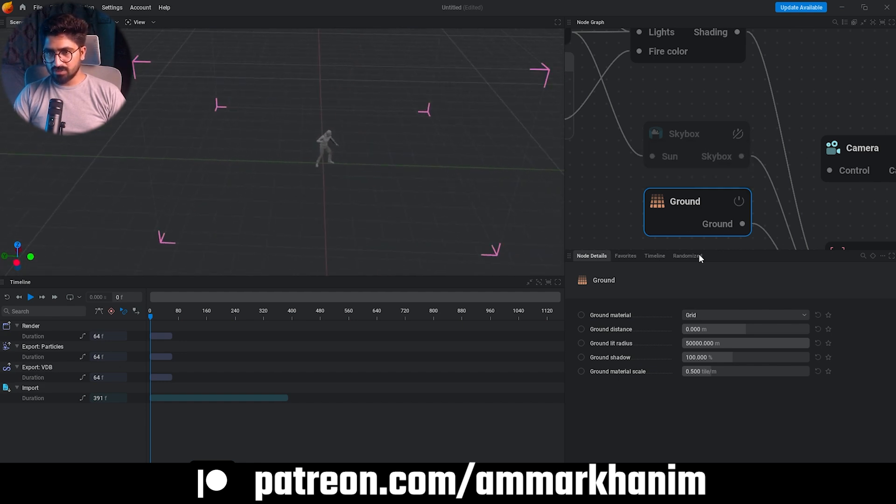
{"action": "left_click", "coordinate": [729, 322]}
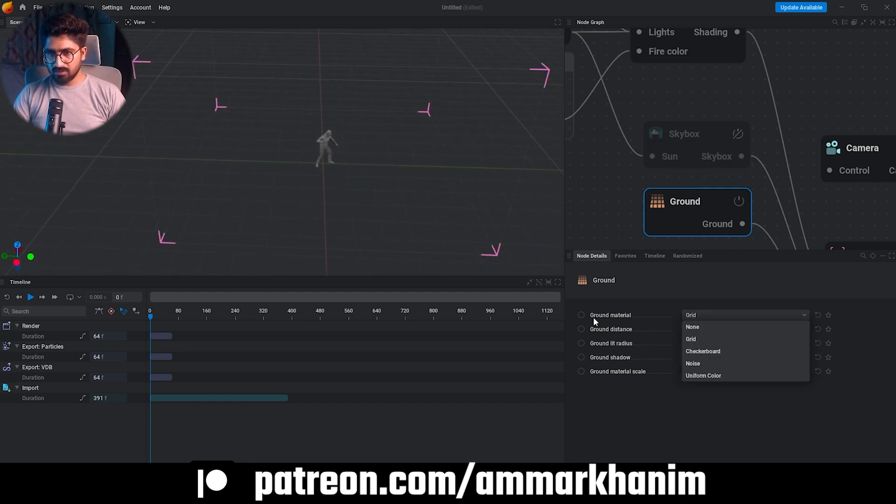
{"action": "left_click", "coordinate": [722, 376]}
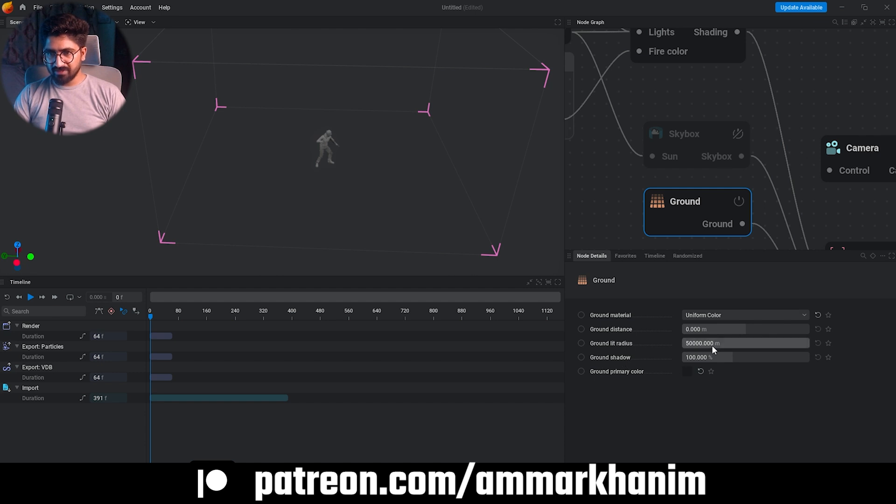
{"action": "left_click_drag", "start_coordinate": [712, 346], "coordinate": [628, 345]}
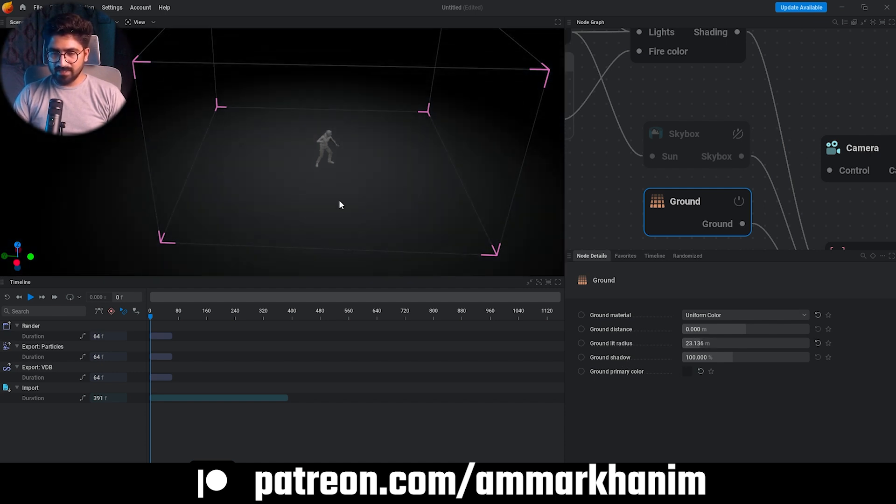
{"action": "mouse_move", "coordinate": [338, 205]}
{"action": "left_mouse_down"}
{"action": "mouse_move", "coordinate": [383, 196]}
{"action": "mouse_move", "coordinate": [368, 215]}
{"action": "mouse_move", "coordinate": [350, 212]}
{"action": "left_mouse_up"}
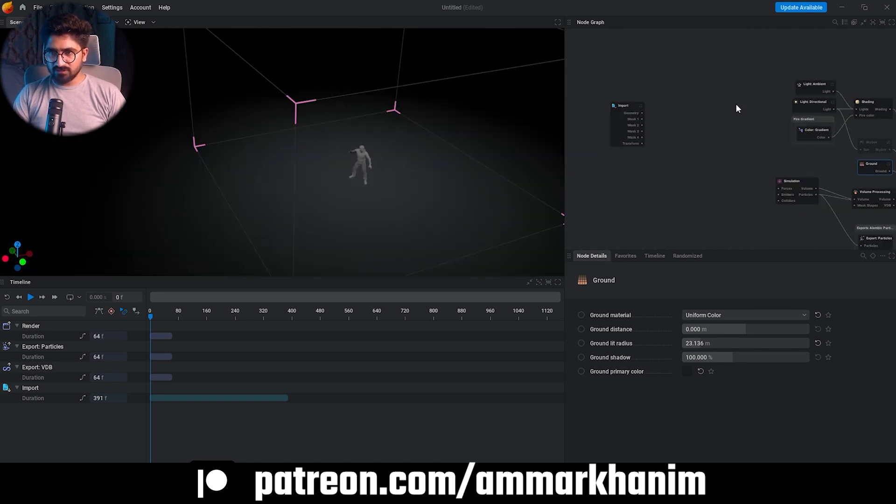
- Reposition the Simulation node slightly and add a volume emitter connected to its Emitters input
{"action": "left_click_drag", "start_coordinate": [798, 195], "coordinate": [805, 188]}
{"action": "left_click", "coordinate": [760, 197]}
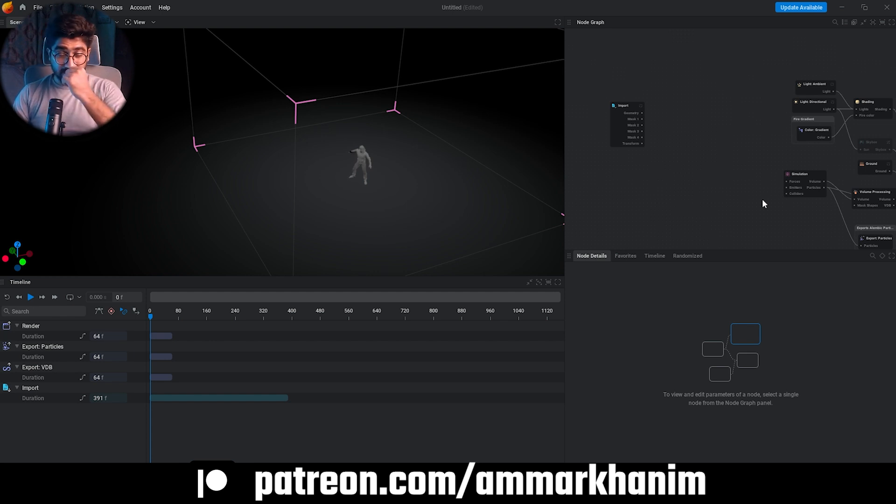
{"action": "mouse_move", "coordinate": [789, 188]}
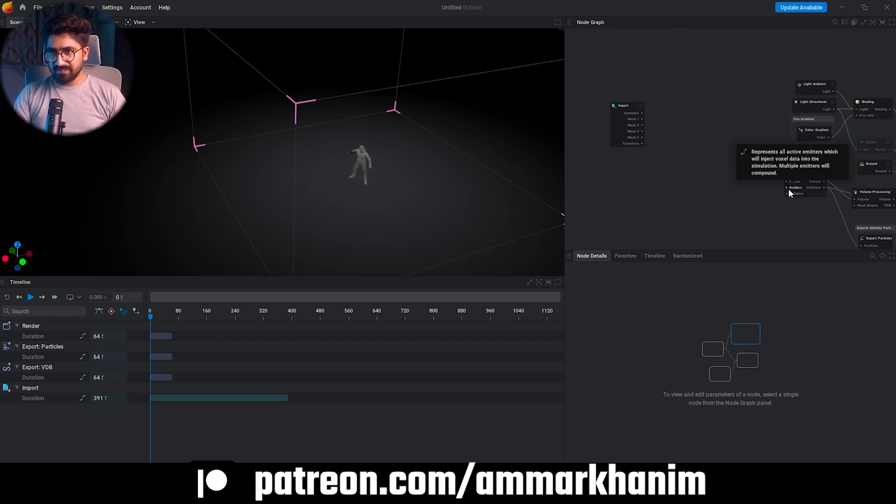
{"action": "left_click_drag", "start_coordinate": [789, 189], "coordinate": [746, 200]}
{"action": "left_click", "coordinate": [722, 215]}
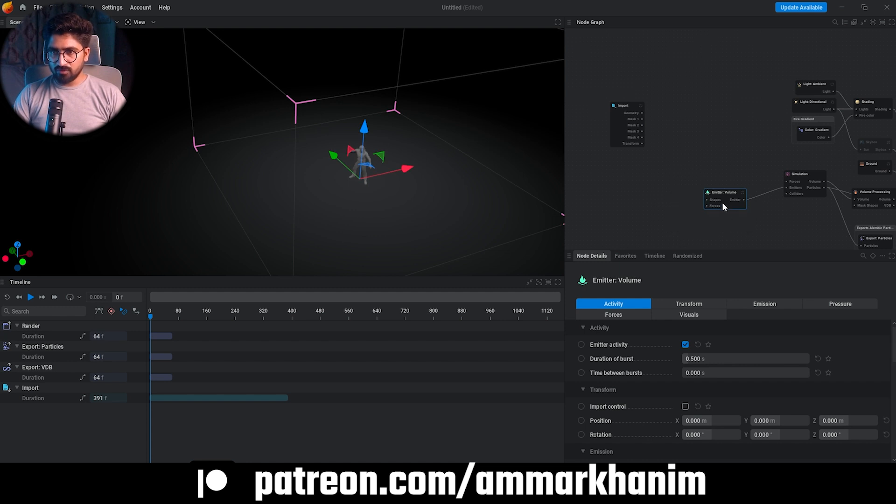
- Add a primitive shape node connected to the volume emitter's Shapes input
{"action": "scroll", "coordinate": [723, 204], "scroll_direction": "up", "scroll_amount": 3}
{"action": "left_click_drag", "start_coordinate": [687, 163], "coordinate": [626, 162]}
{"action": "left_click", "coordinate": [611, 229]}
{"action": "scroll", "coordinate": [613, 233], "scroll_direction": "down", "scroll_amount": 5}
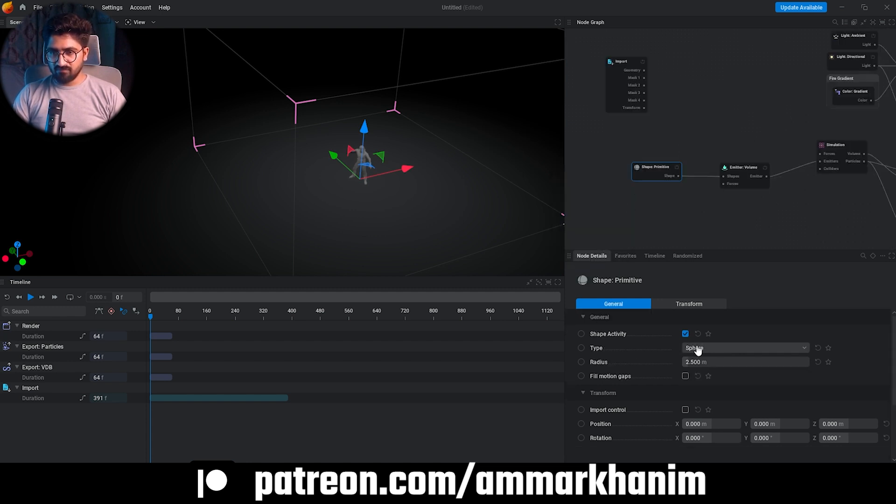
- Change the primitive shape's type to Cylinder and set its height to 0.2 m
{"action": "left_click", "coordinate": [695, 348]}
{"action": "left_click", "coordinate": [705, 251]}
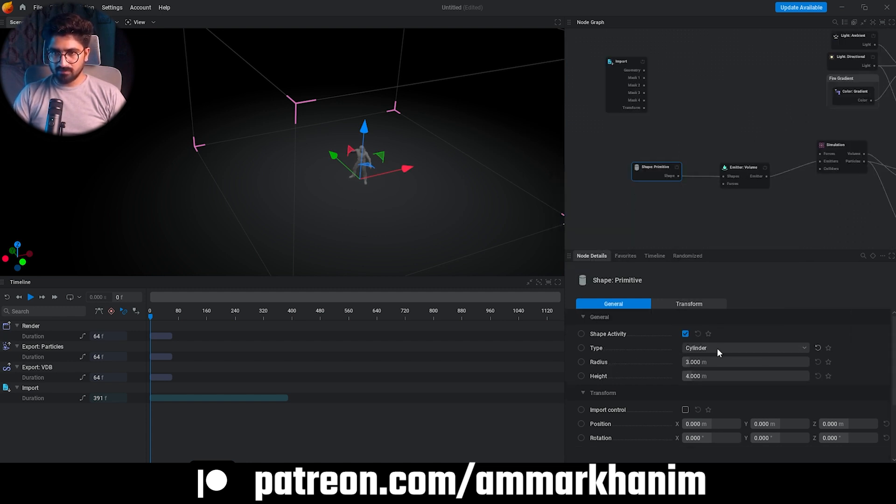
{"action": "left_click", "coordinate": [717, 376]}
{"action": "type", "text": ".2"}
{"action": "key", "text": "Return"}
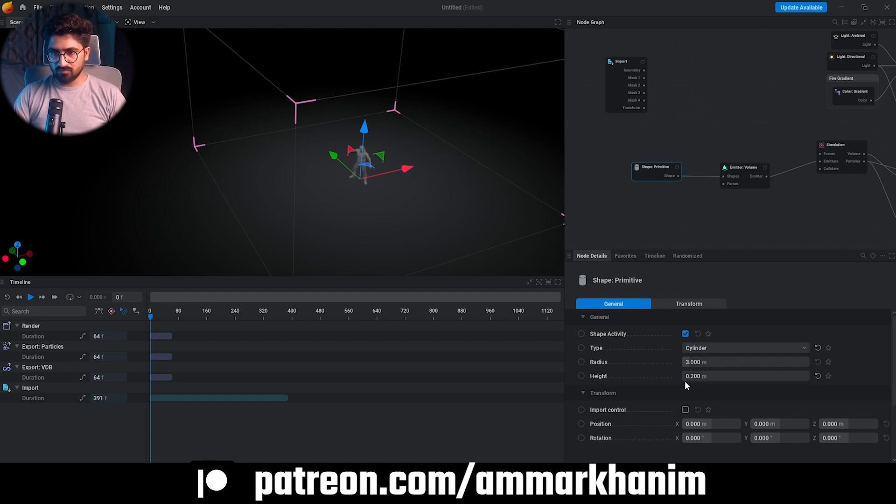
- Show the emitter while enlarging the cylinder's radius to about 9.67 m, and hide the emitter again
{"action": "left_click", "coordinate": [747, 178]}
{"action": "left_click", "coordinate": [698, 315]}
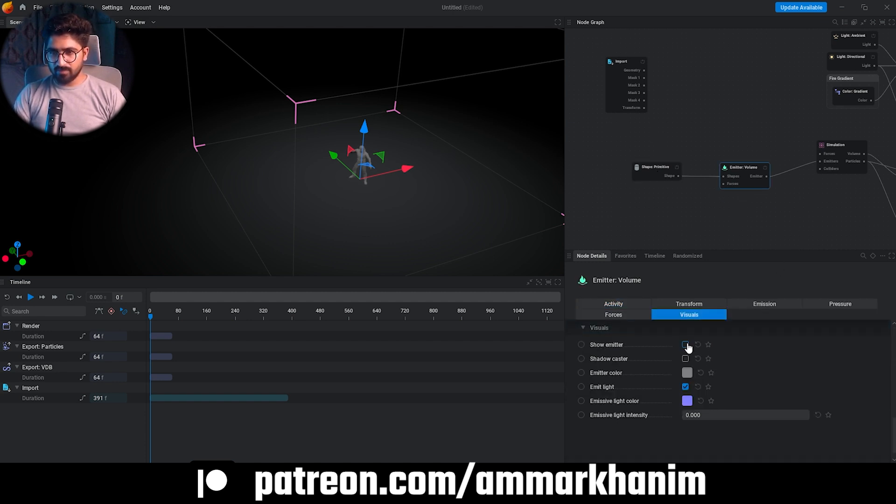
{"action": "left_click", "coordinate": [685, 346]}
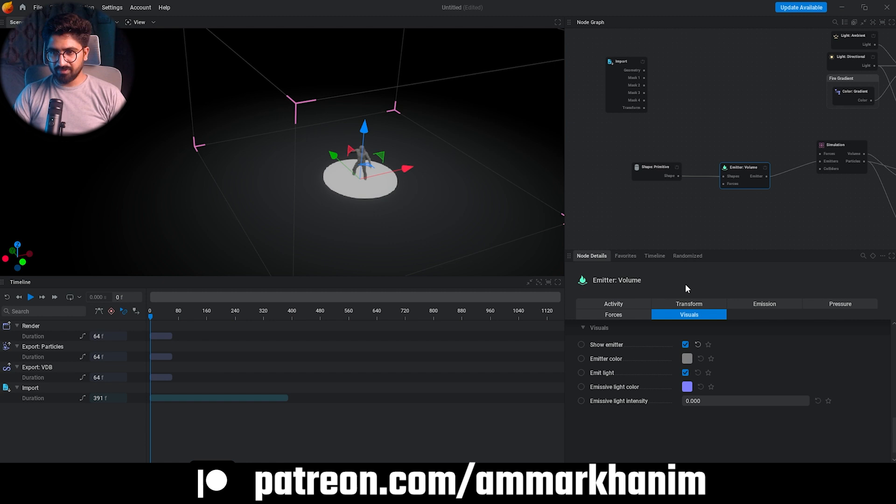
{"action": "left_click", "coordinate": [654, 179]}
{"action": "left_click_drag", "start_coordinate": [698, 362], "coordinate": [756, 362]}
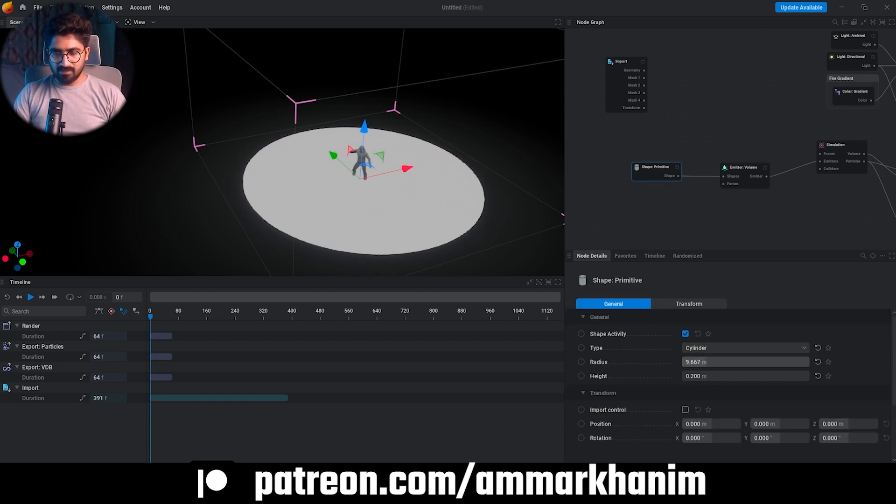
{"action": "left_click", "coordinate": [748, 176]}
{"action": "left_click", "coordinate": [685, 345]}
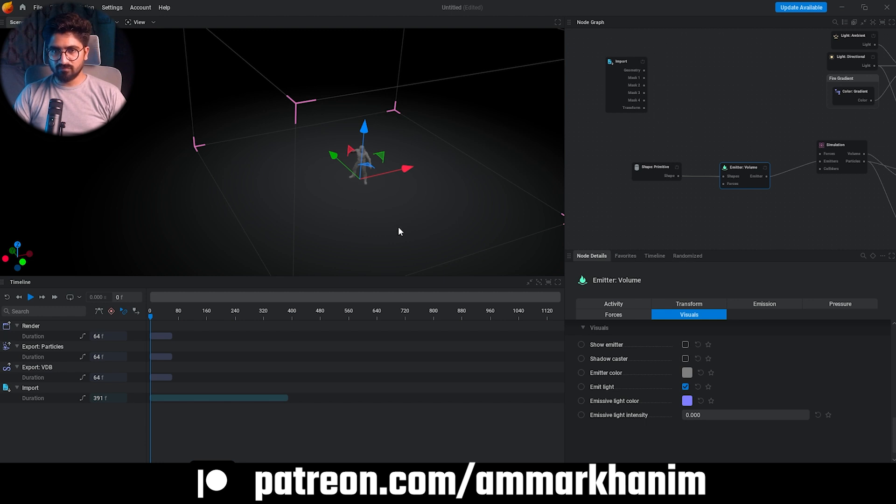
- Add a line force to the volume emitter's Forces input and set its push strength to 0
{"action": "left_click_drag", "start_coordinate": [401, 232], "coordinate": [519, 227]}
{"action": "left_click_drag", "start_coordinate": [722, 184], "coordinate": [631, 204]}
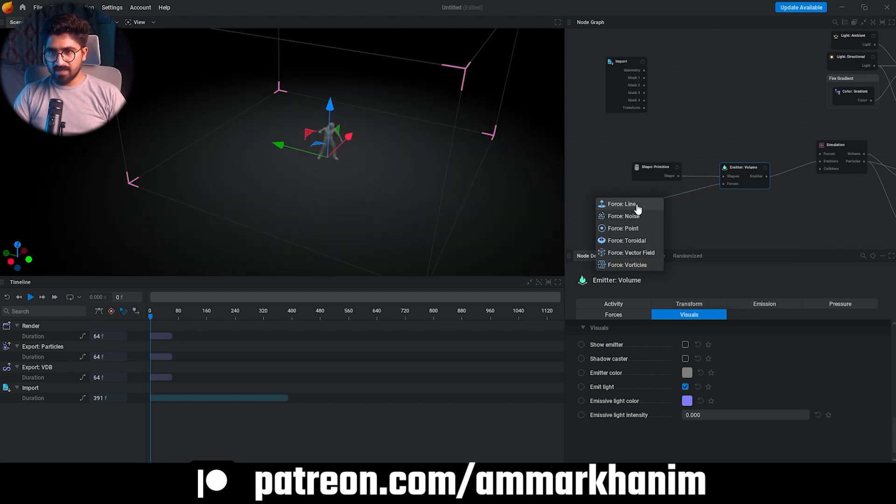
{"action": "left_click", "coordinate": [637, 208]}
{"action": "double_click", "coordinate": [711, 345]}
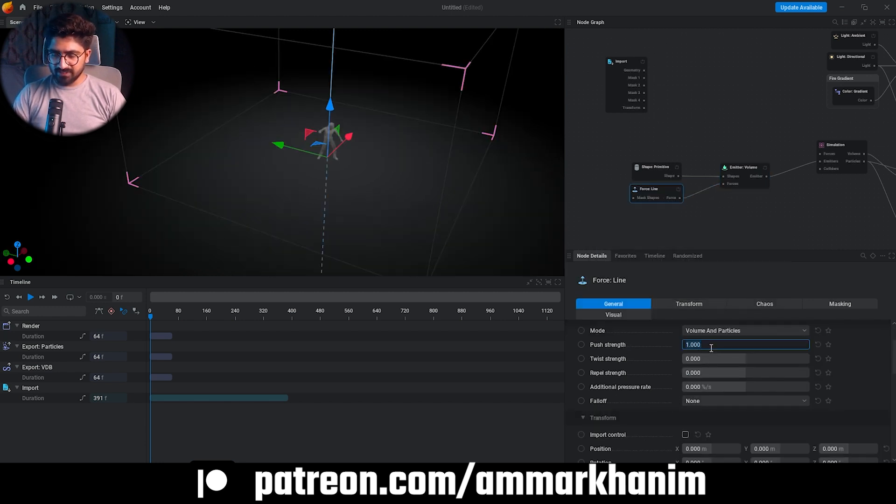
{"action": "type", "text": "3"}
{"action": "key", "text": "Return"}
{"action": "left_click", "coordinate": [744, 168]}
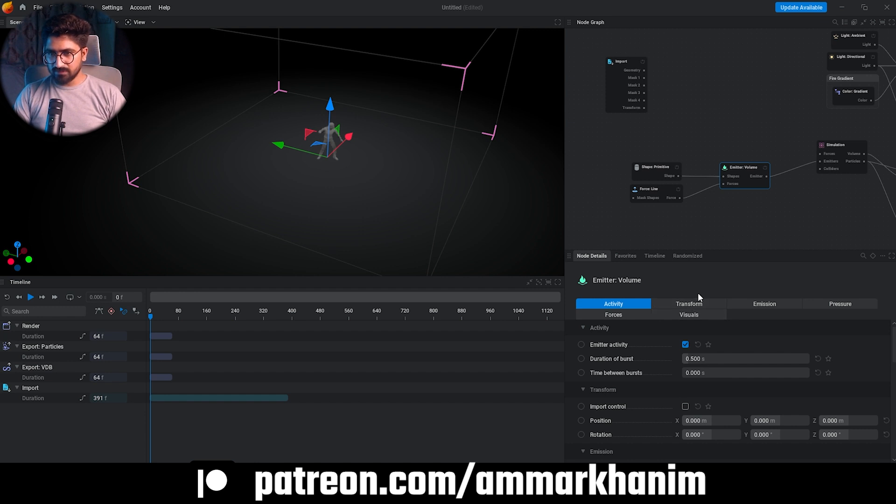
- Set the line force's twist strength to 30 and repel strength to -2, and play the simulation
{"action": "left_click", "coordinate": [656, 192]}
{"action": "double_click", "coordinate": [708, 360]}
{"action": "type", "text": "3"}
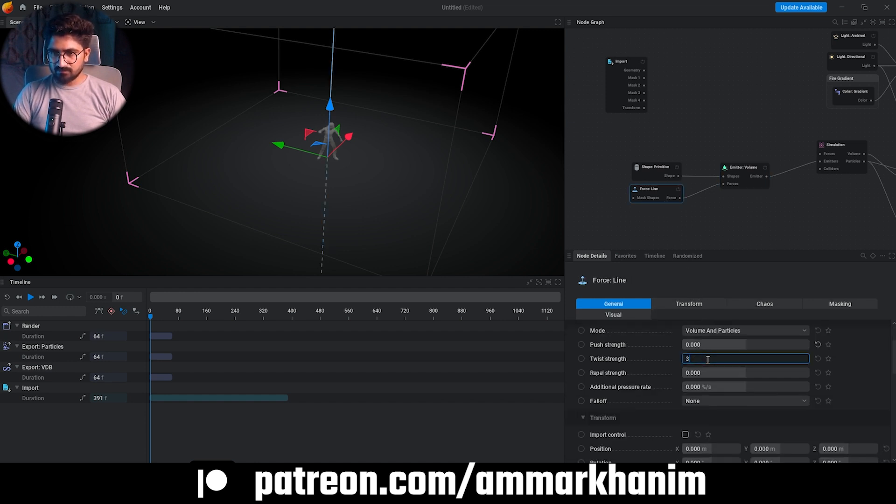
{"action": "type", "text": "0"}
{"action": "left_click_drag", "start_coordinate": [741, 375], "coordinate": [735, 374]}
{"action": "double_click", "coordinate": [737, 376]}
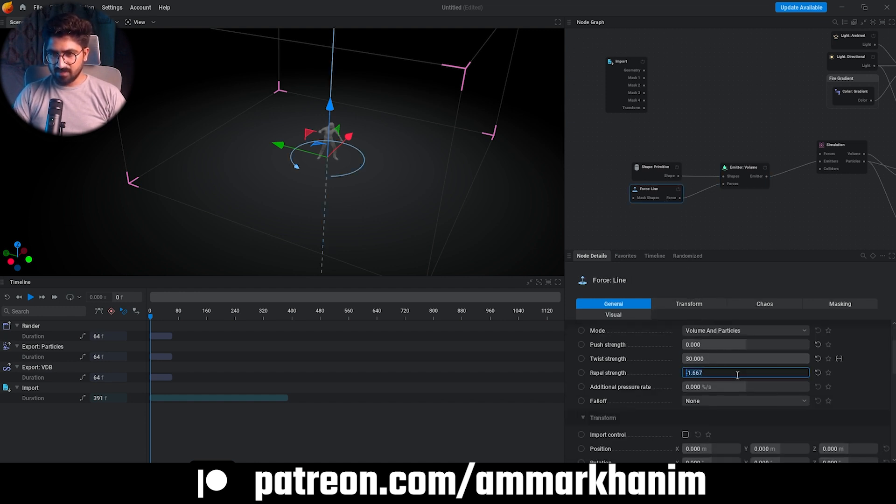
{"action": "left_click", "coordinate": [350, 189]}
{"action": "key", "text": "space"}
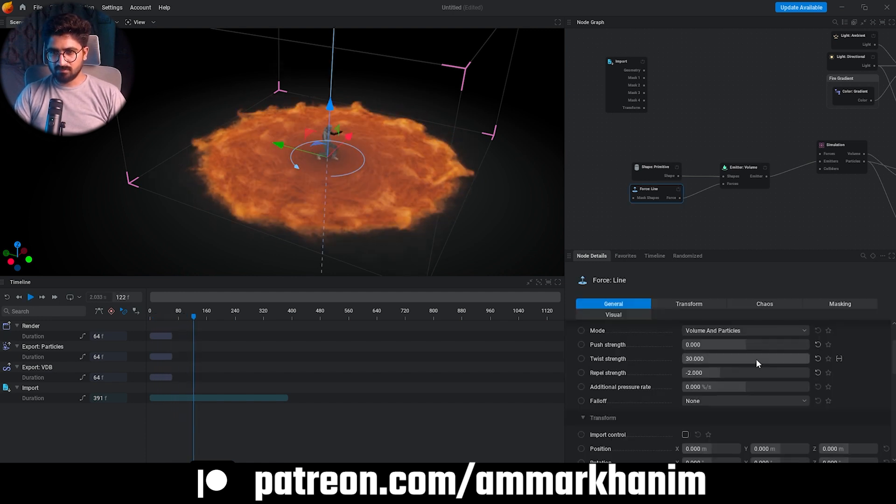
- Set the line force's twist strength to -5 and replay the simulation to check the swirling fire from another angle
{"action": "double_click", "coordinate": [757, 359]}
{"action": "type", "text": "-5"}
{"action": "key", "text": "Return"}
{"action": "key", "text": "space"}
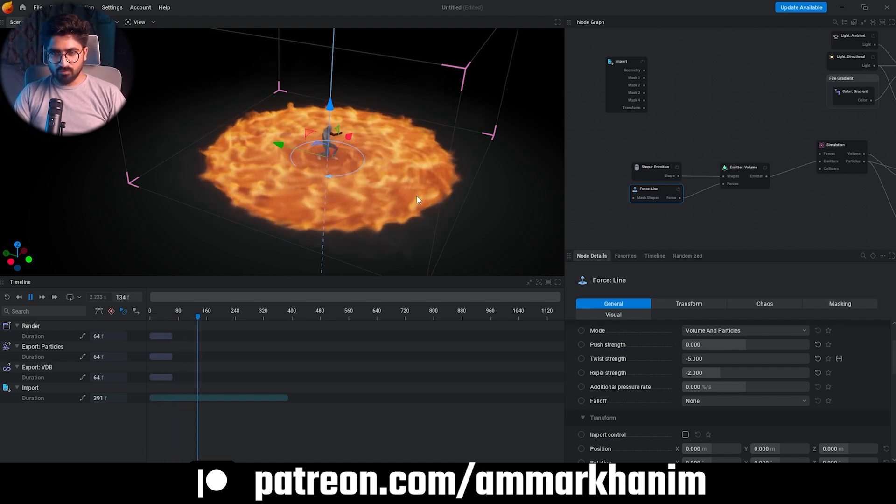
{"action": "left_click_drag", "start_coordinate": [415, 196], "coordinate": [448, 196]}
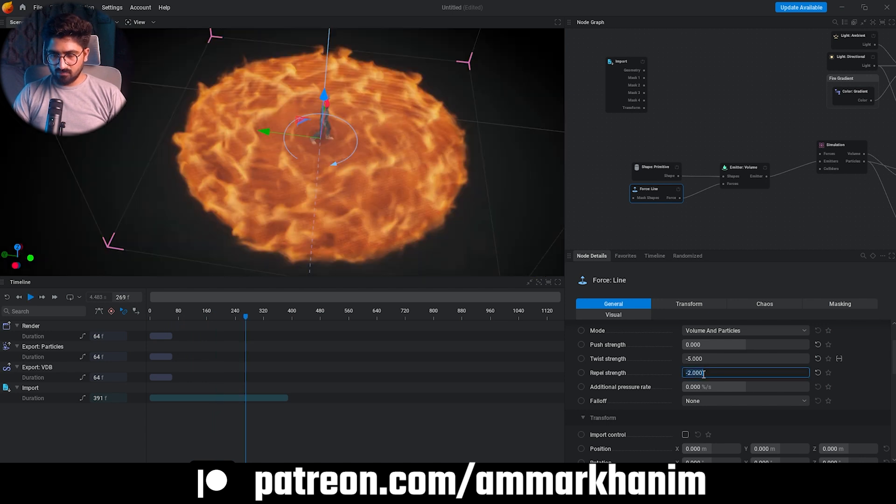
- Set the line force's repel strength to 0 and its twist strength to -10
{"action": "type", "text": "0"}
{"action": "key", "text": "Return"}
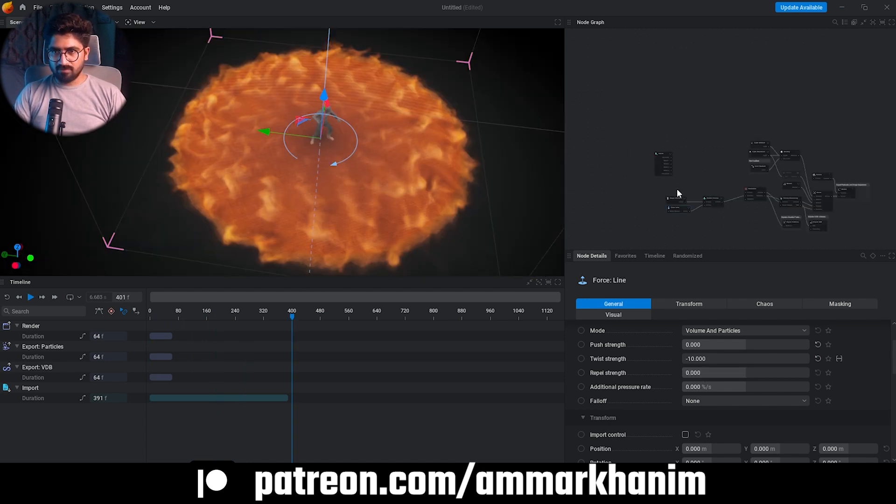
- Add a second volume emitter to the simulation's Emitters input and connect the import's Geometry output to its Shapes input
{"action": "left_click_drag", "start_coordinate": [806, 234], "coordinate": [721, 165]}
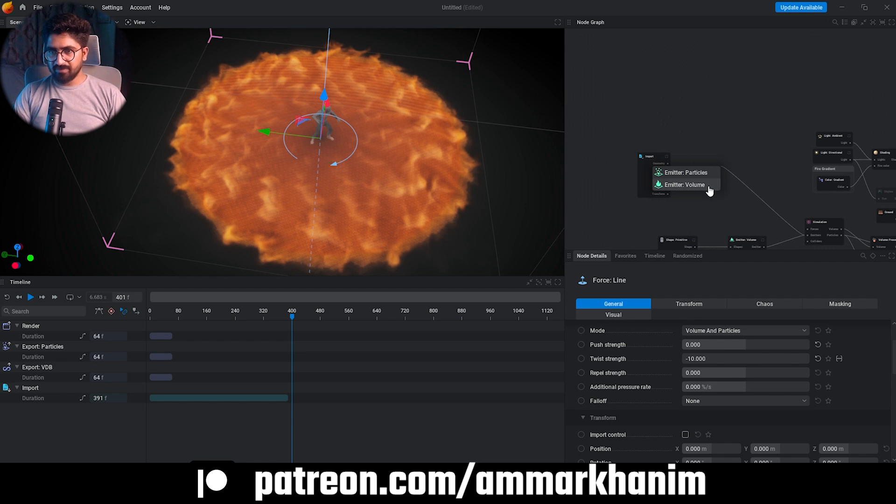
{"action": "left_click", "coordinate": [656, 186]}
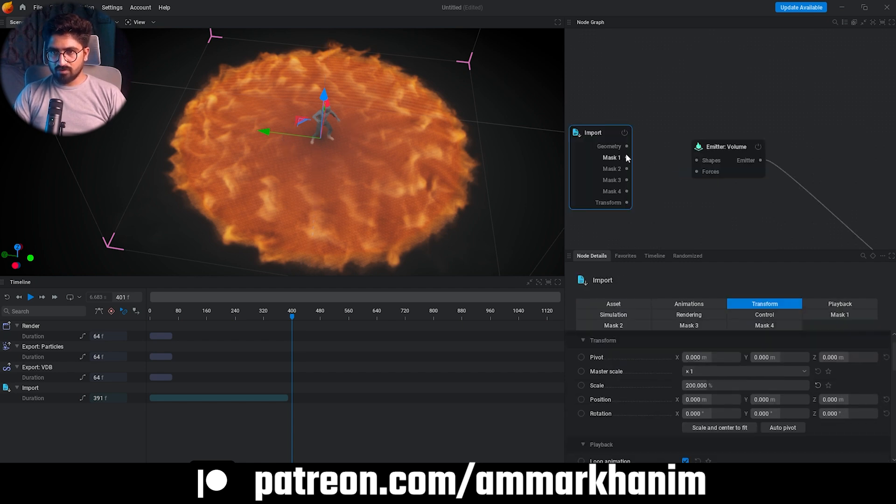
{"action": "left_click_drag", "start_coordinate": [627, 146], "coordinate": [643, 154]}
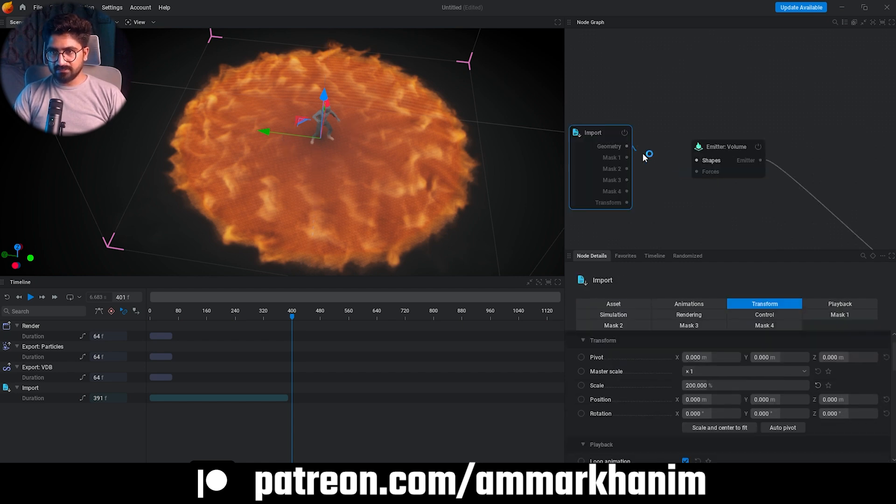
{"action": "left_click_drag", "start_coordinate": [709, 160], "coordinate": [712, 139]}
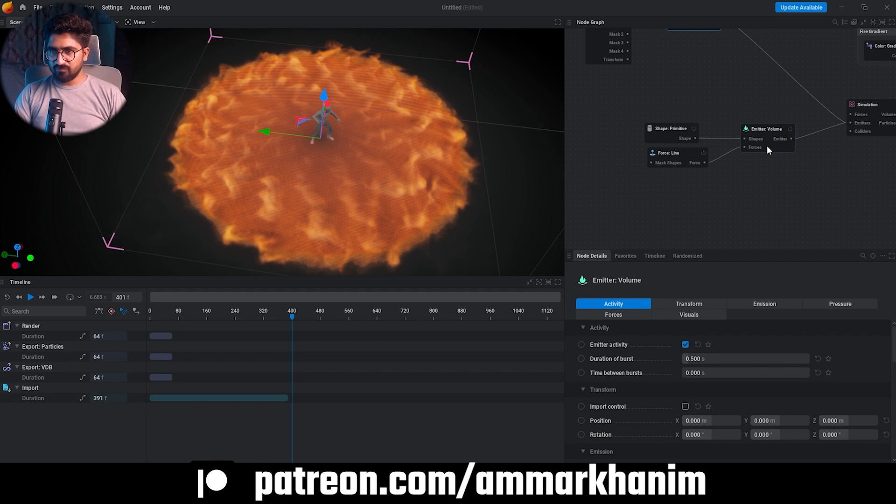
- At frame 71, enable keyframing of the emitter activity on the volume emitter fed by the imported character
{"action": "left_click", "coordinate": [768, 147]}
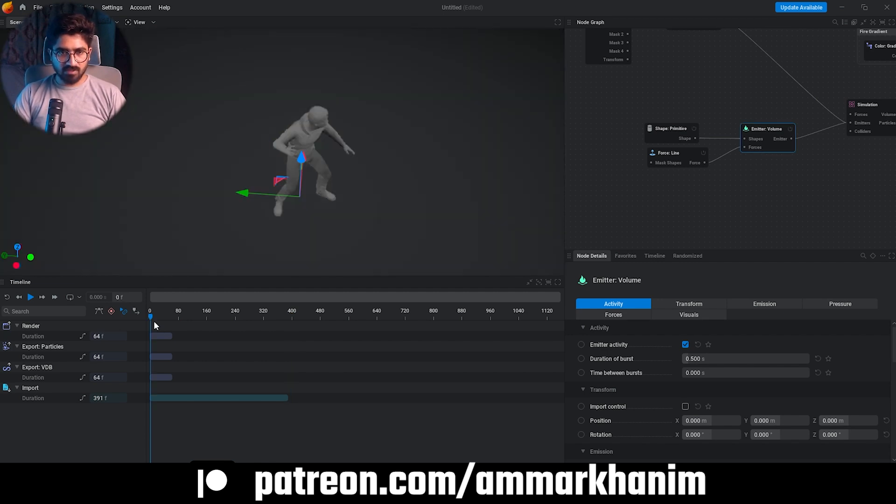
{"action": "left_click_drag", "start_coordinate": [151, 320], "coordinate": [176, 326]}
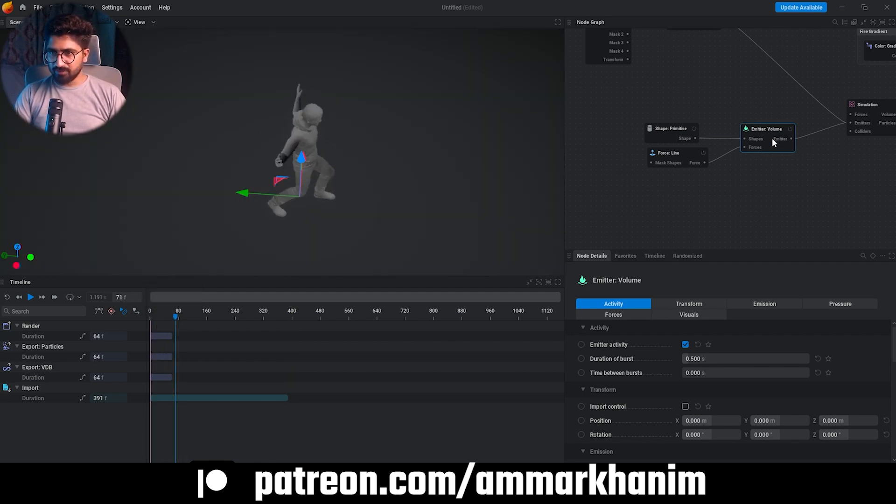
{"action": "scroll", "coordinate": [707, 209], "scroll_direction": "down", "scroll_amount": 5}
{"action": "scroll", "coordinate": [709, 172], "scroll_direction": "up", "scroll_amount": 4}
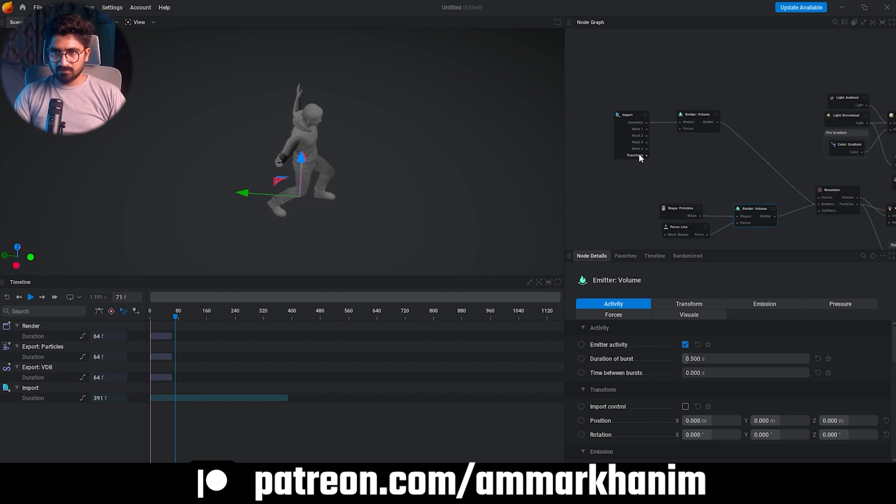
{"action": "left_click", "coordinate": [708, 120]}
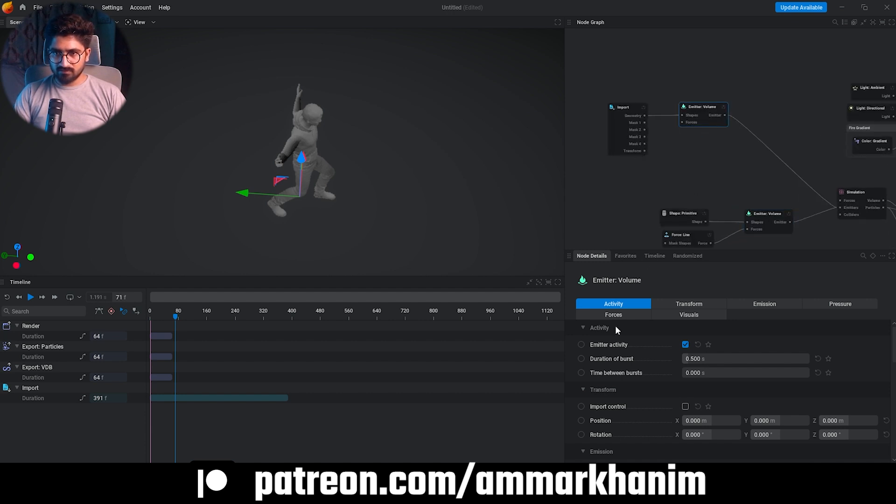
{"action": "left_click", "coordinate": [581, 346]}
{"action": "left_click", "coordinate": [582, 346]}
{"action": "left_click", "coordinate": [581, 345]}
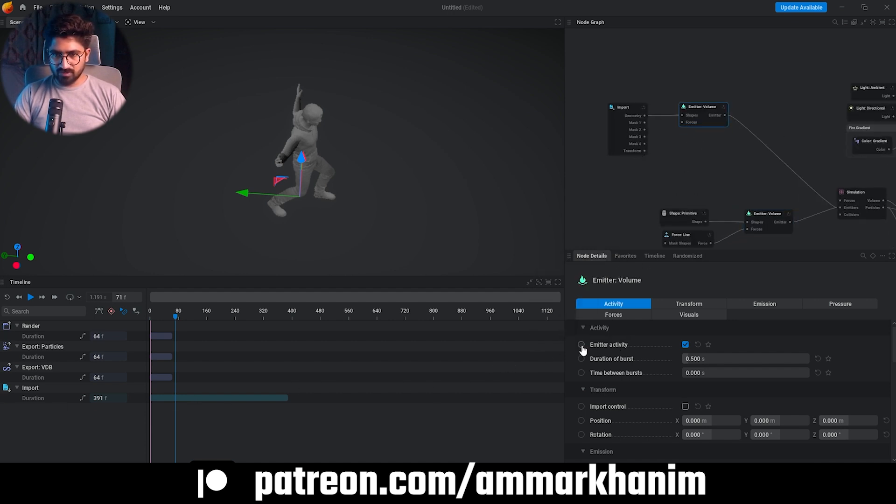
{"action": "left_click", "coordinate": [581, 345]}
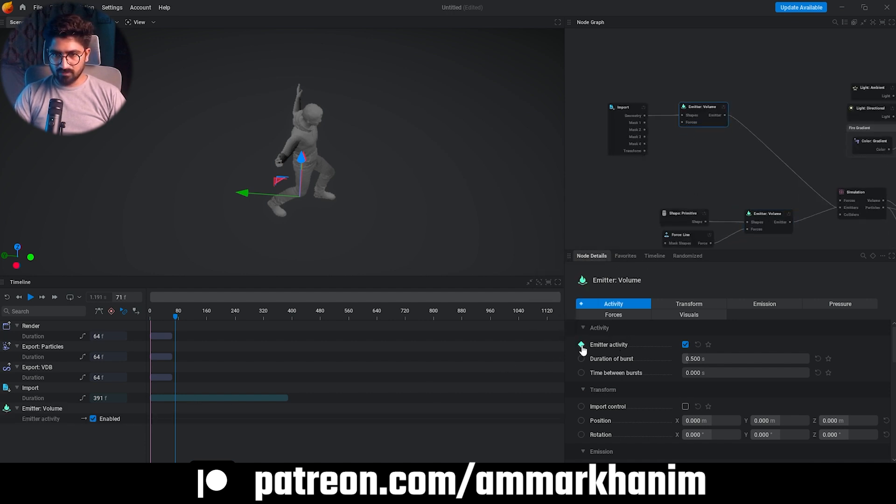
- Keyframe the character emitter's activity off at frame 71 and on at frame 81
{"action": "left_click", "coordinate": [93, 420]}
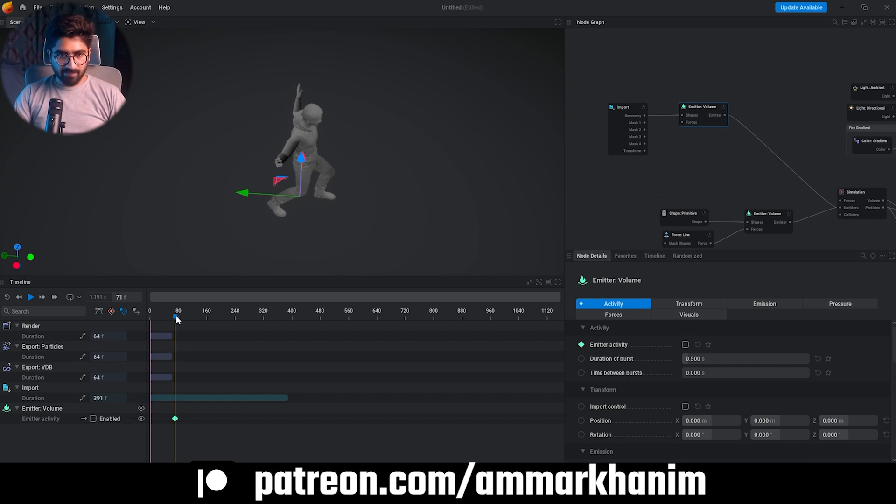
{"action": "left_click_drag", "start_coordinate": [177, 318], "coordinate": [180, 320]}
{"action": "left_click", "coordinate": [93, 419]}
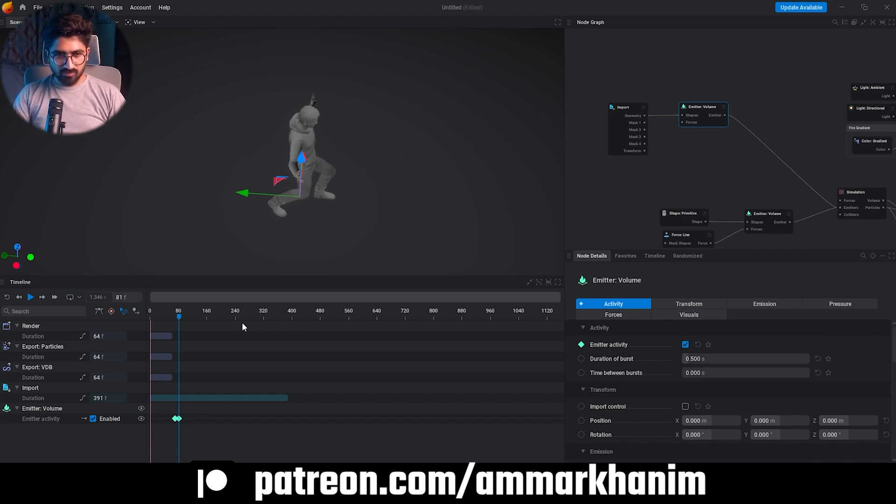
- Keyframe the character emitter's activity on at frame 183 and off at frame 193
{"action": "left_click_drag", "start_coordinate": [179, 317], "coordinate": [215, 321]}
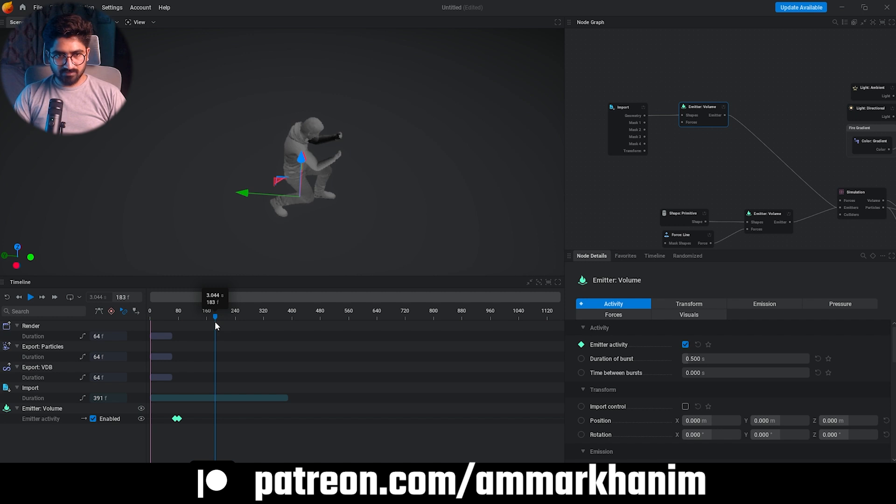
{"action": "left_click", "coordinate": [93, 420]}
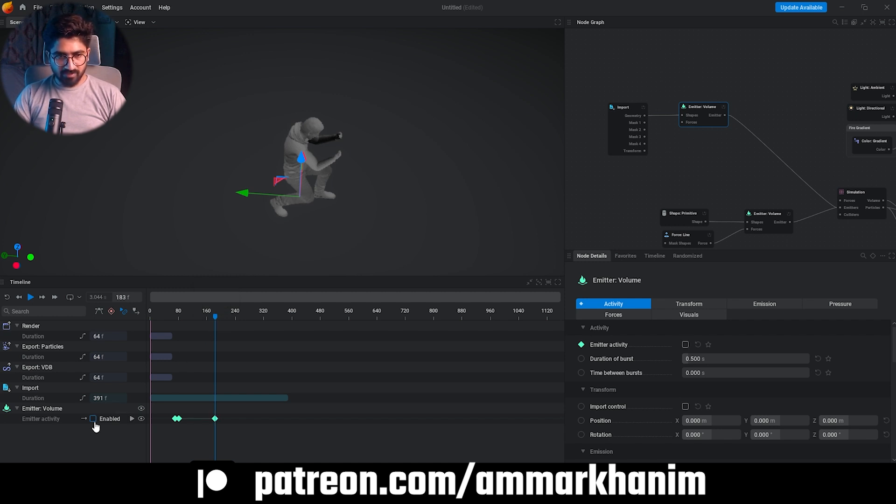
{"action": "left_click", "coordinate": [94, 420]}
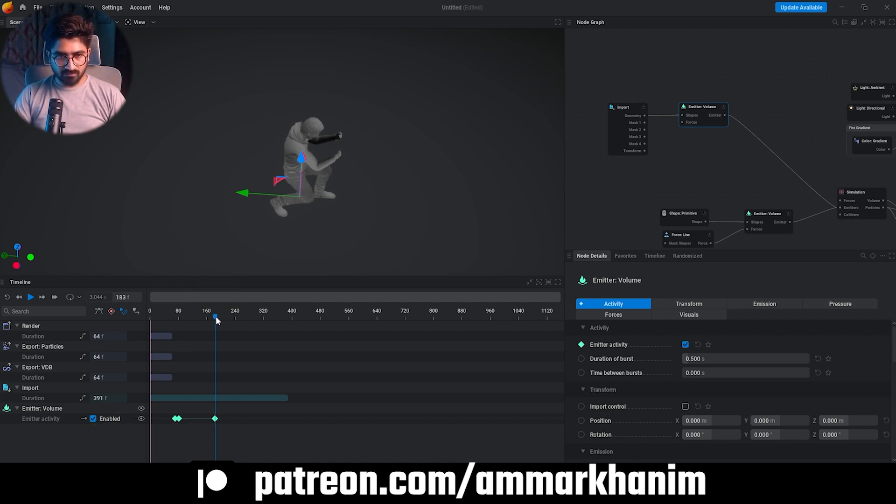
{"action": "left_click_drag", "start_coordinate": [215, 316], "coordinate": [218, 321]}
{"action": "left_click", "coordinate": [93, 419]}
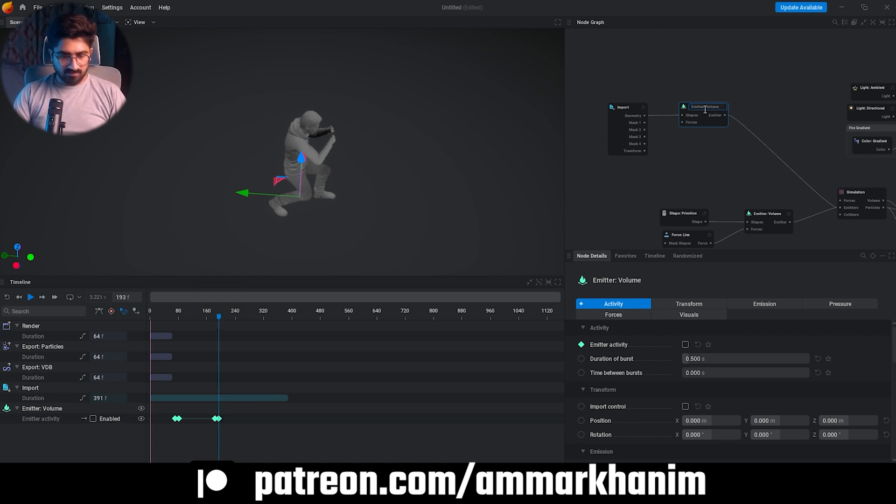
- Rename the character's volume emitter as Absorb
{"action": "type", "text": "Absor"}
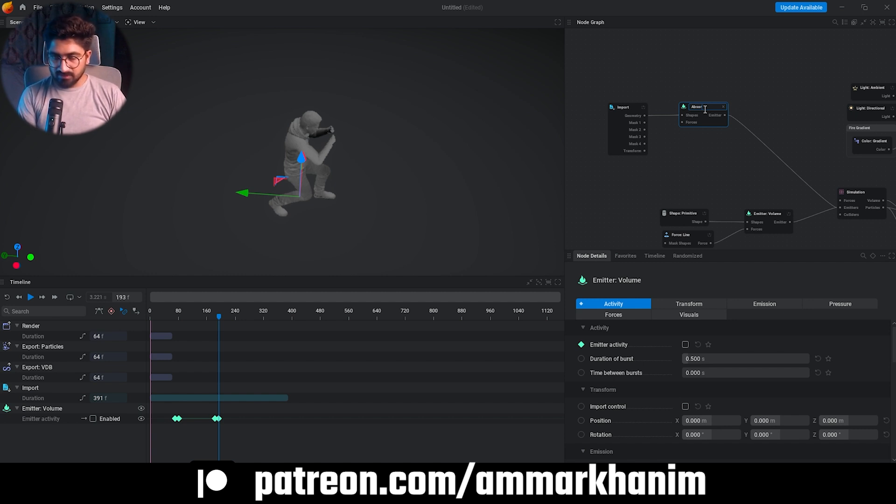
{"action": "type", "text": "b"}
{"action": "key", "text": "Return"}
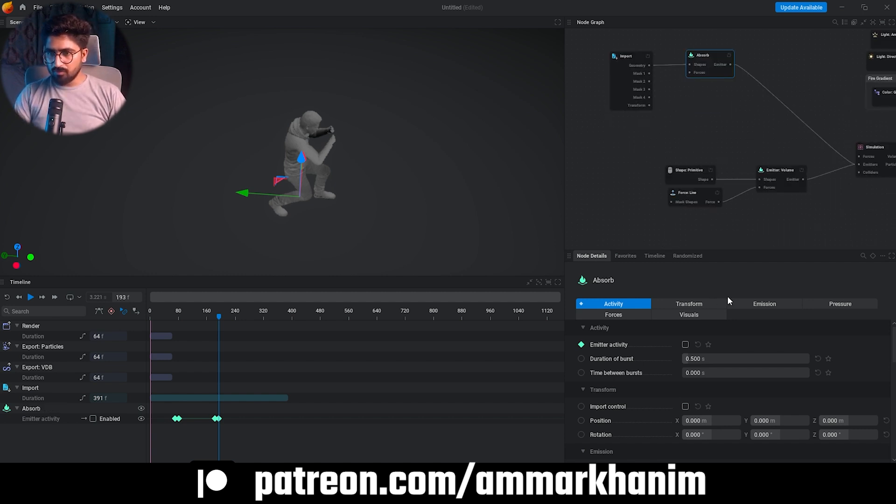
- Set the Absorb emitter's fuel, smoke and temperature emission to No Emission
{"action": "left_click", "coordinate": [768, 304]}
{"action": "left_click", "coordinate": [711, 345]}
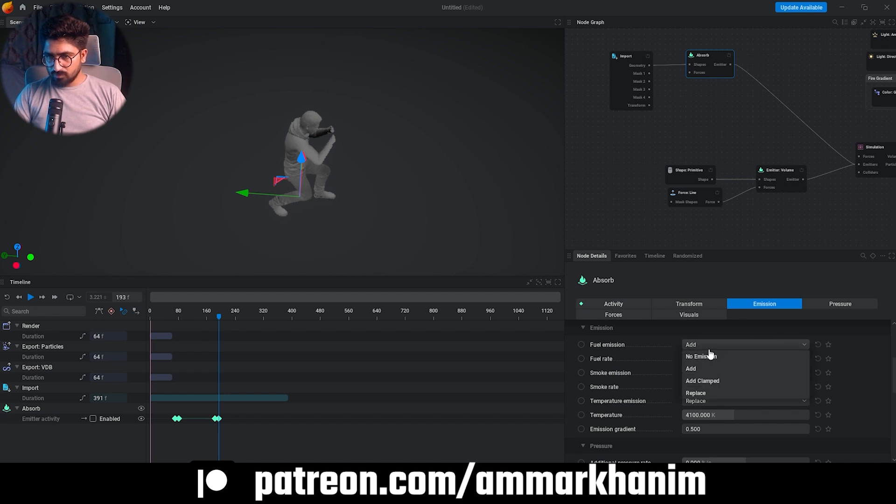
{"action": "left_click", "coordinate": [709, 354]}
{"action": "left_click", "coordinate": [708, 359]}
{"action": "left_click", "coordinate": [710, 371]}
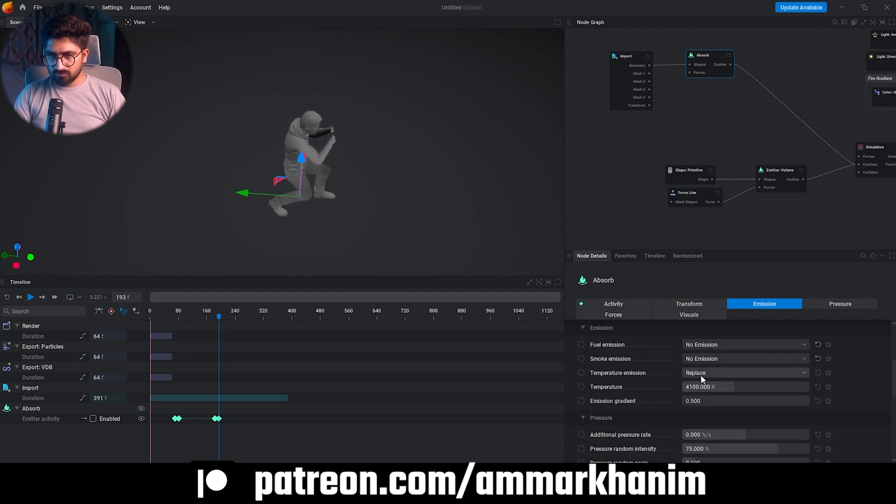
{"action": "left_click", "coordinate": [702, 373]}
{"action": "left_click", "coordinate": [702, 386]}
- Set the Absorb emitter's pressure random intensity to 0 % and its additional pressure rate to -1000 %/s
{"action": "scroll", "coordinate": [684, 378], "scroll_direction": "down", "scroll_amount": 3}
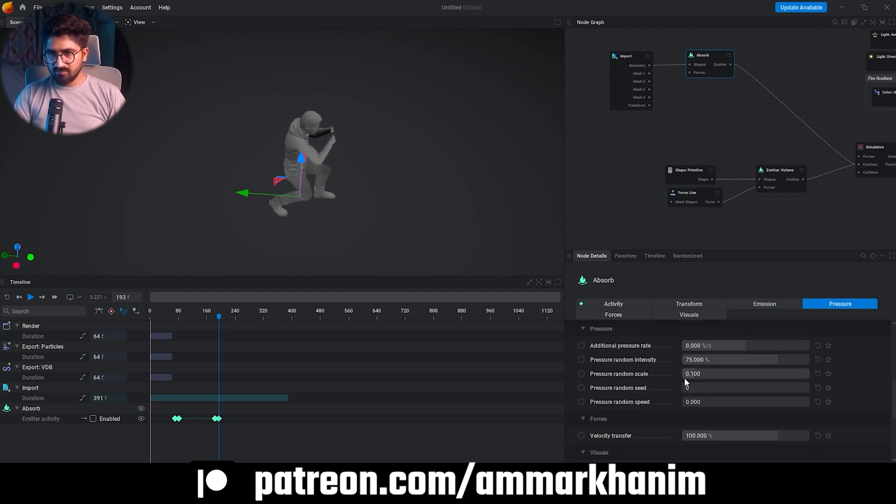
{"action": "scroll", "coordinate": [684, 377], "scroll_direction": "up", "scroll_amount": 1}
{"action": "left_click", "coordinate": [731, 397]}
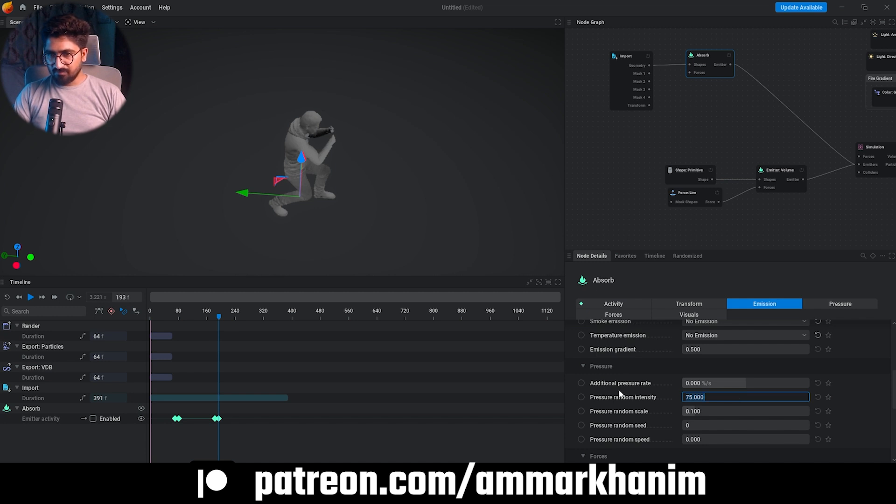
{"action": "type", "text": "0"}
{"action": "key", "text": "Return"}
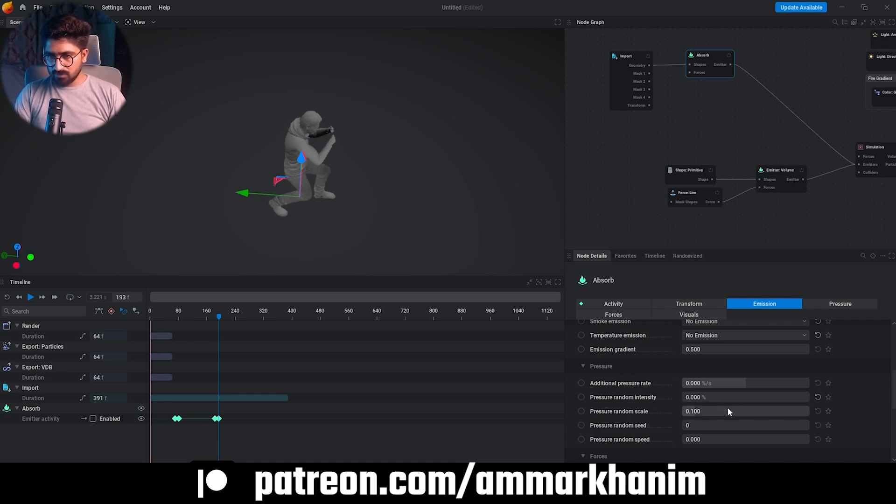
{"action": "left_click", "coordinate": [727, 383]}
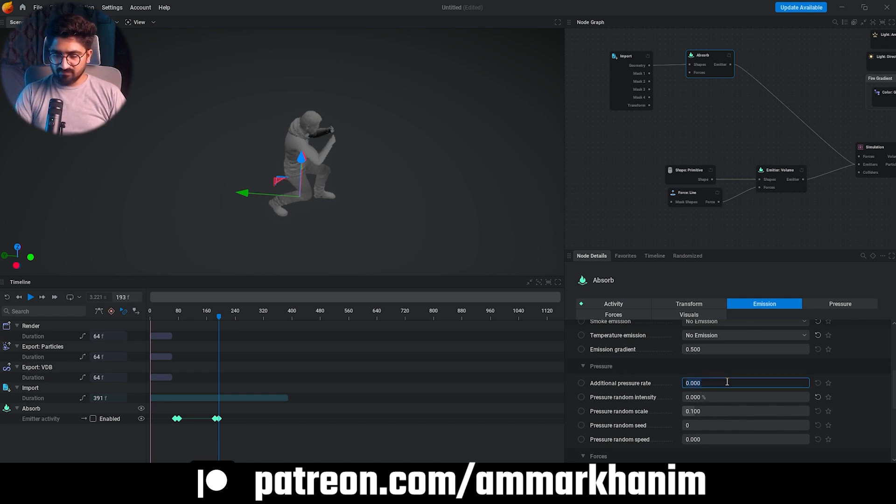
{"action": "type", "text": "-1000"}
{"action": "key", "text": "Return"}
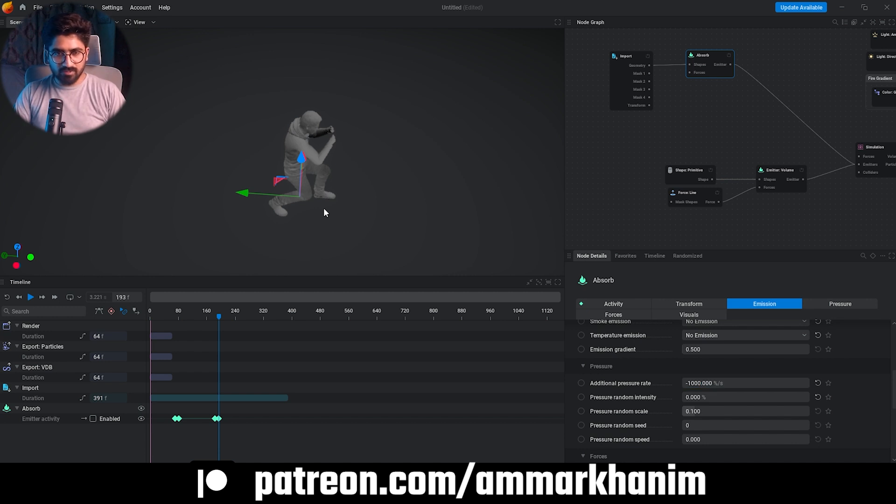
- Replay the simulation from the start through the Absorb emitter's active period and pause it
{"action": "scroll", "coordinate": [324, 187], "scroll_direction": "up", "scroll_amount": 5}
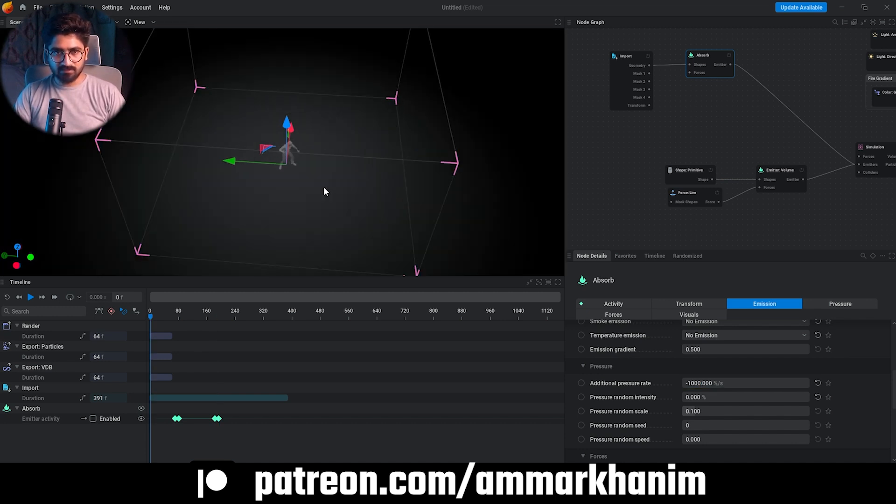
{"action": "key", "text": "space"}
{"action": "left_click", "coordinate": [640, 174]}
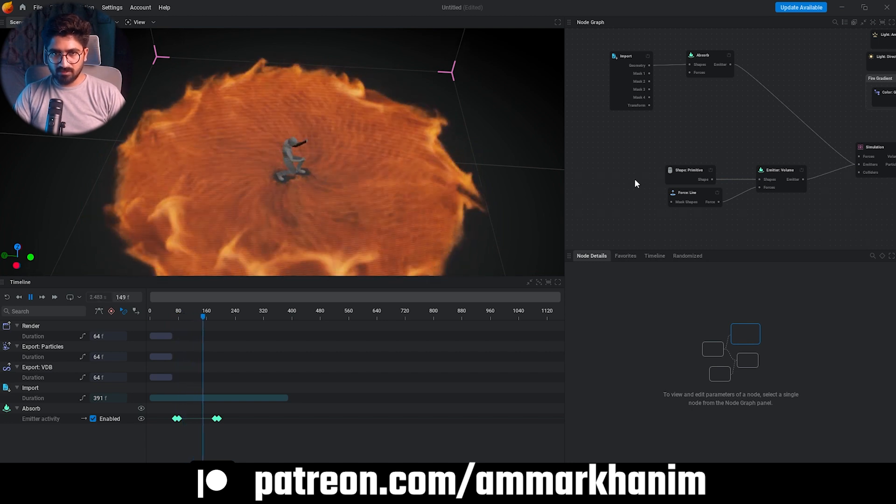
{"action": "key", "text": "space"}
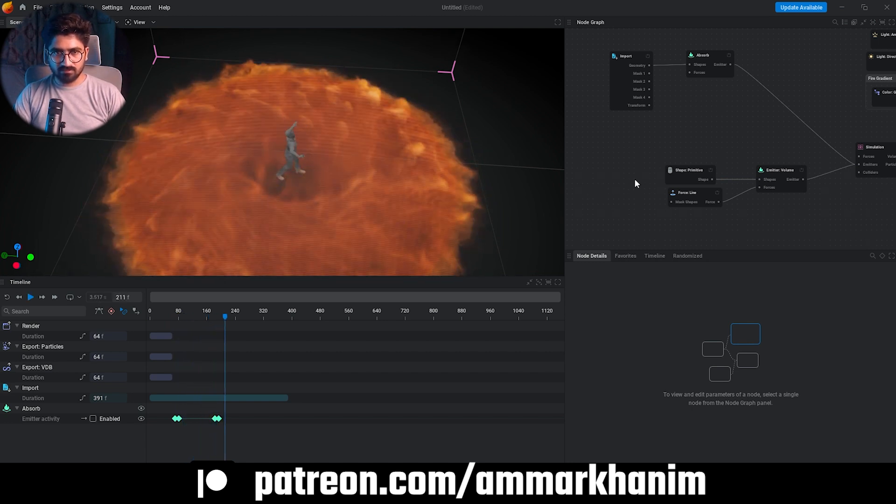
- Set the line force's twist strength to -2 and repel strength to -5, and replay the simulation
{"action": "left_click", "coordinate": [685, 193]}
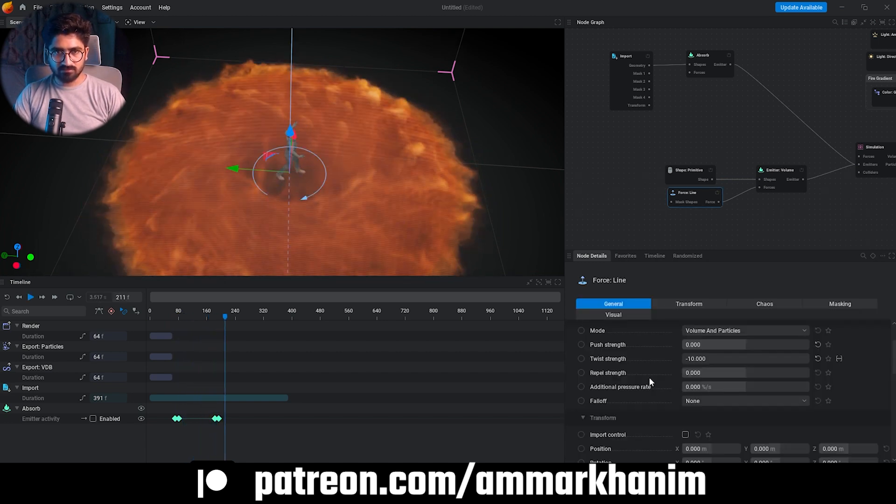
{"action": "left_click", "coordinate": [720, 359]}
{"action": "type", "text": "-2"}
{"action": "key", "text": "Return"}
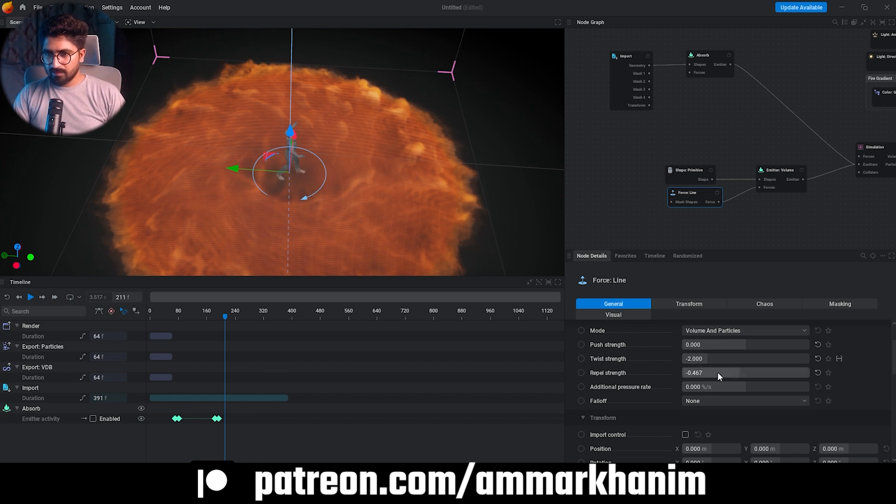
{"action": "left_click", "coordinate": [718, 373]}
{"action": "type", "text": "-5"}
{"action": "key", "text": "Return"}
{"action": "key", "text": "space"}
{"action": "left_click", "coordinate": [625, 183]}
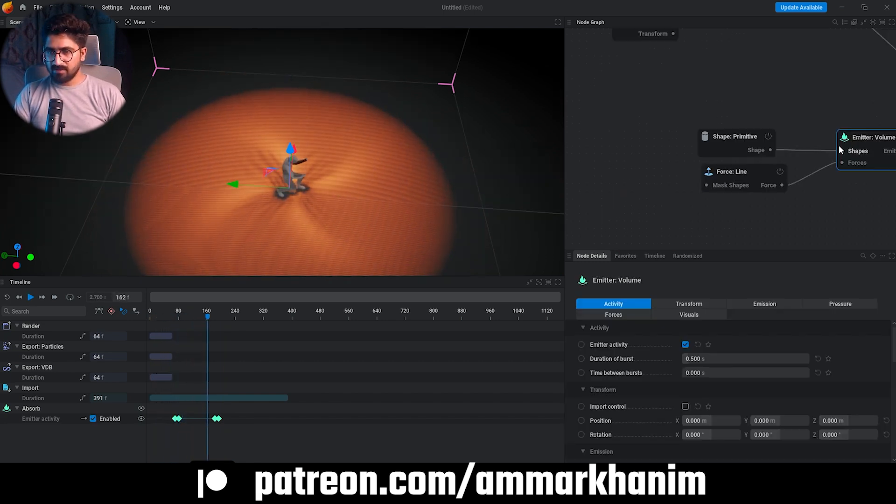
- Rename the primitive shape's volume emitter as Base-Volume and enable keyframing of its emitter activity
{"action": "scroll", "coordinate": [670, 126], "scroll_direction": "down", "scroll_amount": 3}
{"action": "scroll", "coordinate": [789, 139], "scroll_direction": "up", "scroll_amount": 4}
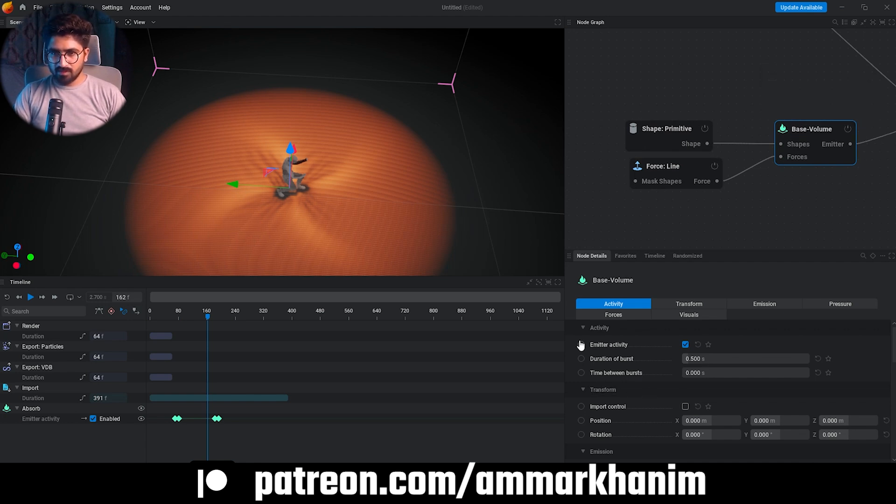
{"action": "left_click", "coordinate": [581, 345]}
- Keyframe the Base-Volume emitter's activity at frames 71 and 81, with it enabled at frame 71
{"action": "left_click_drag", "start_coordinate": [208, 318], "coordinate": [189, 316]}
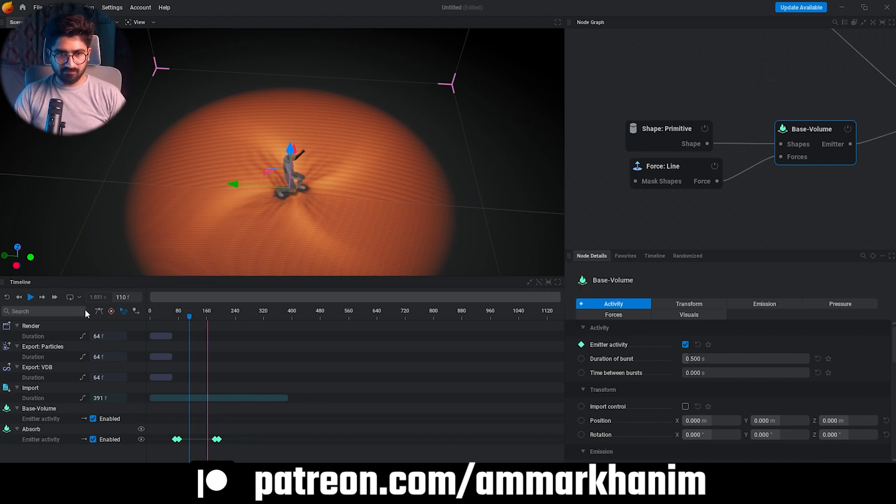
{"action": "left_click", "coordinate": [19, 297]}
{"action": "left_click", "coordinate": [19, 297]}
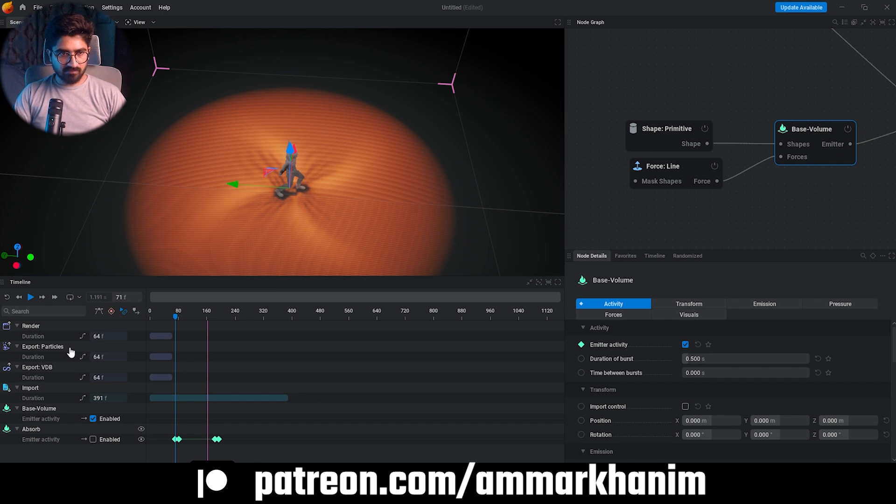
{"action": "left_click", "coordinate": [93, 418]}
{"action": "left_click", "coordinate": [42, 297]}
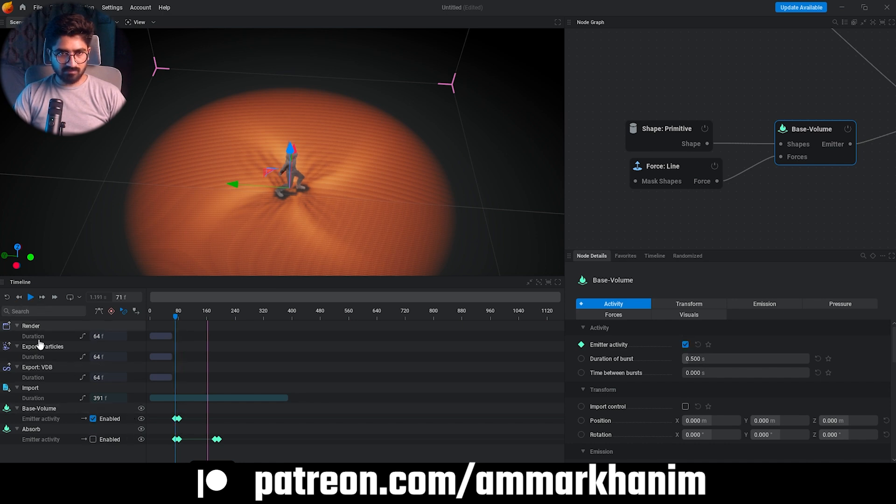
- Keyframe the Base-Volume emitter's activity at frames 183 and 193, switching it off at frame 193
{"action": "left_click", "coordinate": [93, 419]}
{"action": "left_click", "coordinate": [42, 298]}
{"action": "left_click", "coordinate": [93, 419]}
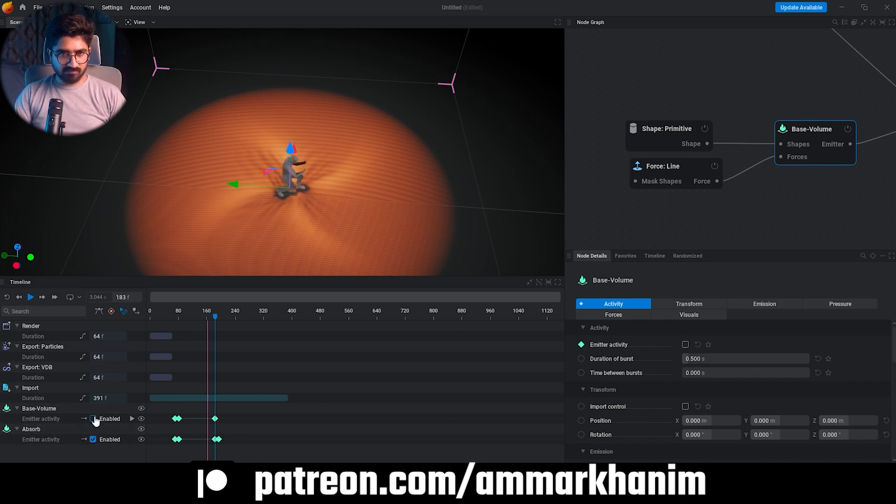
- Play the simulation past both emitters' active period, pause it, and review the Absorb emitter's emission and pressure settings
{"action": "key", "text": "space"}
{"action": "left_click", "coordinate": [609, 207]}
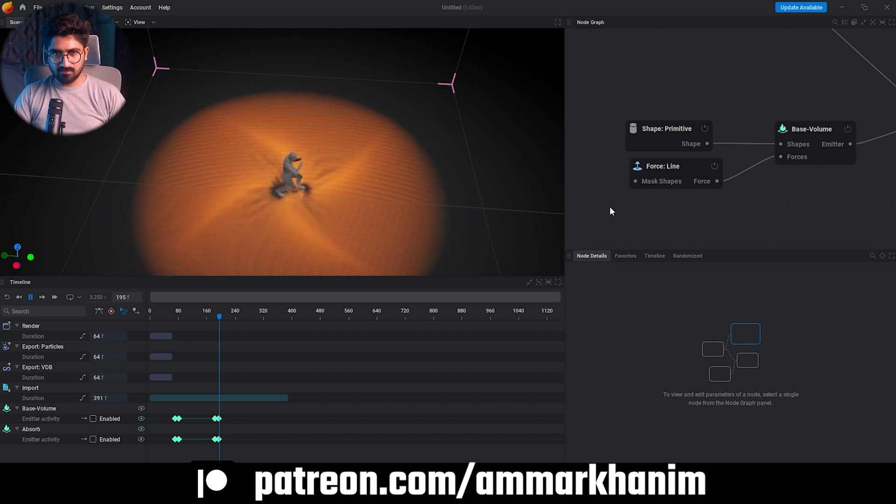
{"action": "key", "text": "space"}
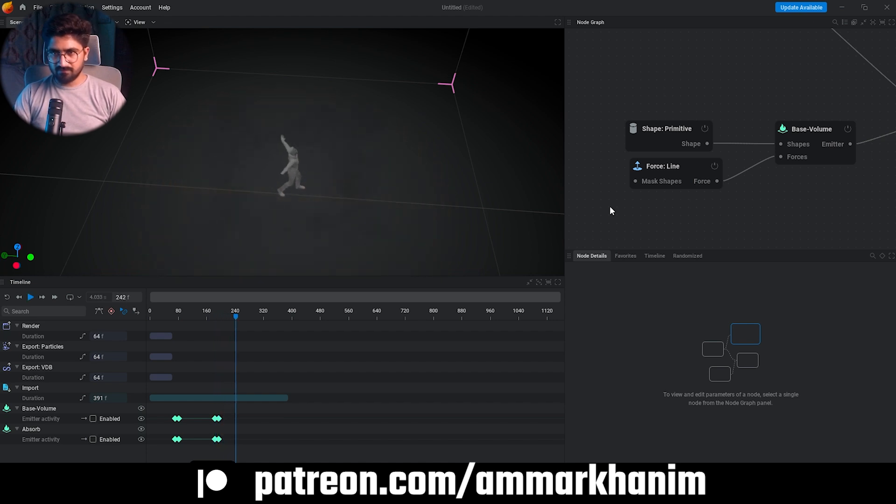
{"action": "scroll", "coordinate": [696, 226], "scroll_direction": "down", "scroll_amount": 5}
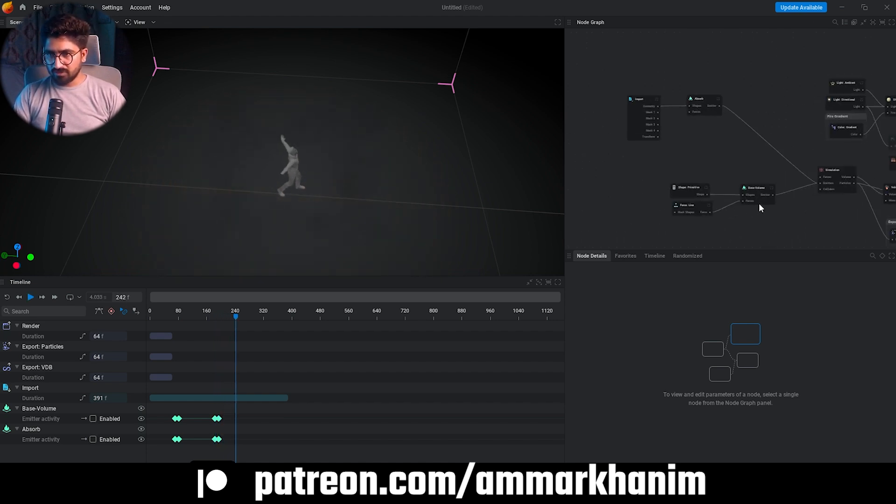
{"action": "left_click", "coordinate": [702, 100]}
{"action": "scroll", "coordinate": [812, 122], "scroll_direction": "down", "scroll_amount": 2}
{"action": "scroll", "coordinate": [654, 402], "scroll_direction": "up", "scroll_amount": 5}
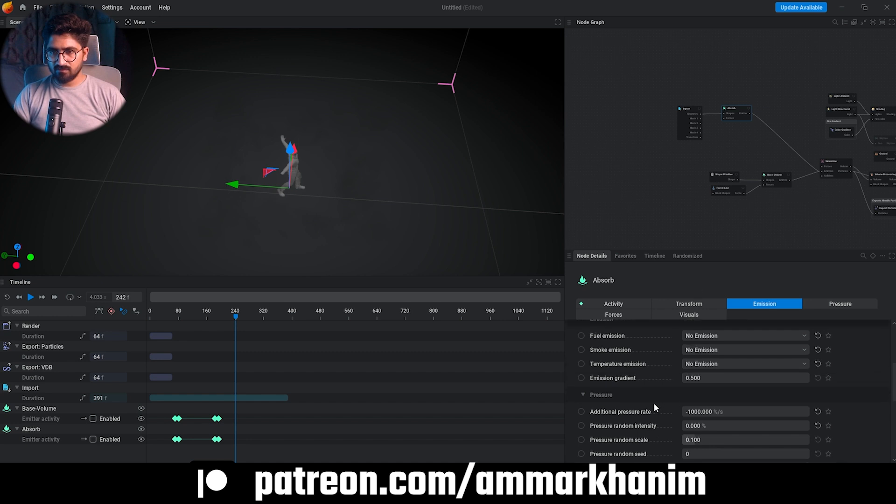
{"action": "scroll", "coordinate": [679, 109], "scroll_direction": "up", "scroll_amount": 5}
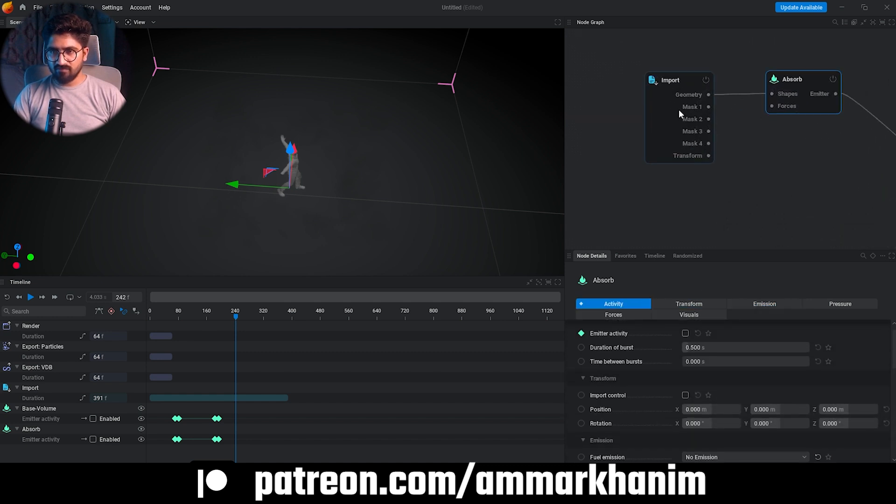
- Move the Import node up and the Base-Volume node group down to make room between the two emitter branches
{"action": "left_click_drag", "start_coordinate": [672, 108], "coordinate": [701, 63]}
{"action": "scroll", "coordinate": [710, 124], "scroll_direction": "down", "scroll_amount": 5}
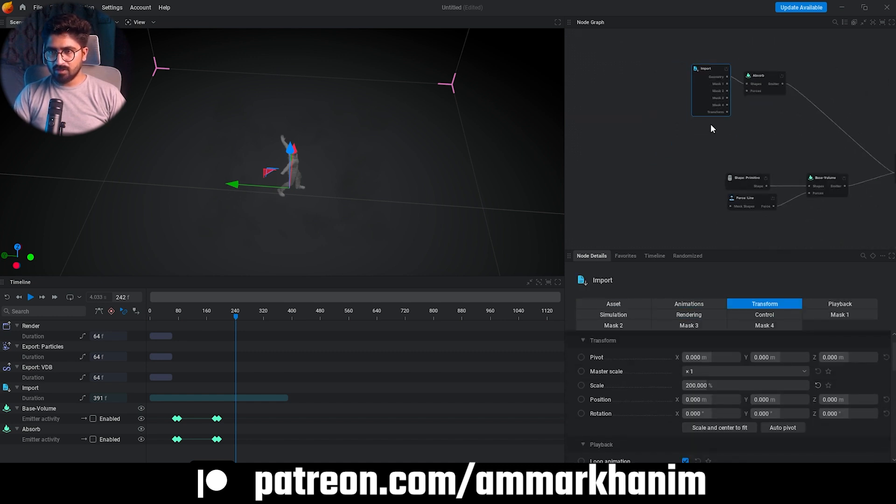
{"action": "left_click", "coordinate": [746, 161]}
{"action": "left_click_drag", "start_coordinate": [784, 168], "coordinate": [788, 208]}
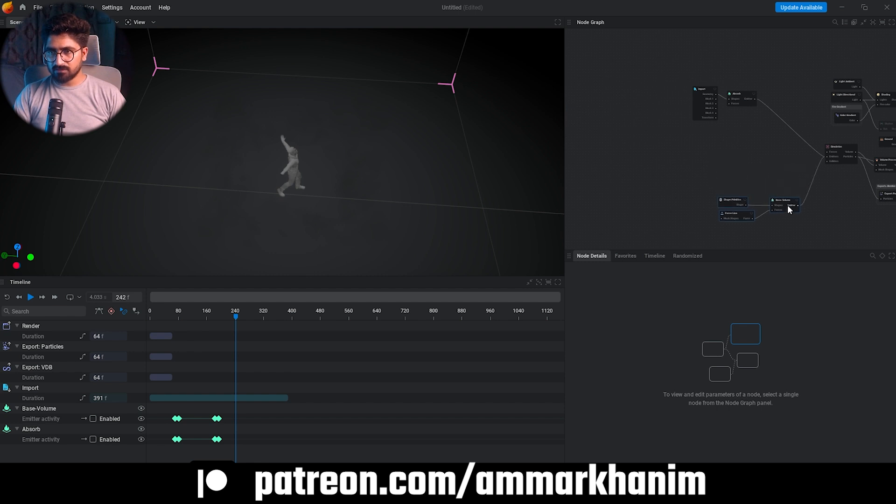
- Add a new volume emitter connected to the simulation's emitters input and rename it Blast
{"action": "left_click_drag", "start_coordinate": [828, 157], "coordinate": [748, 158]}
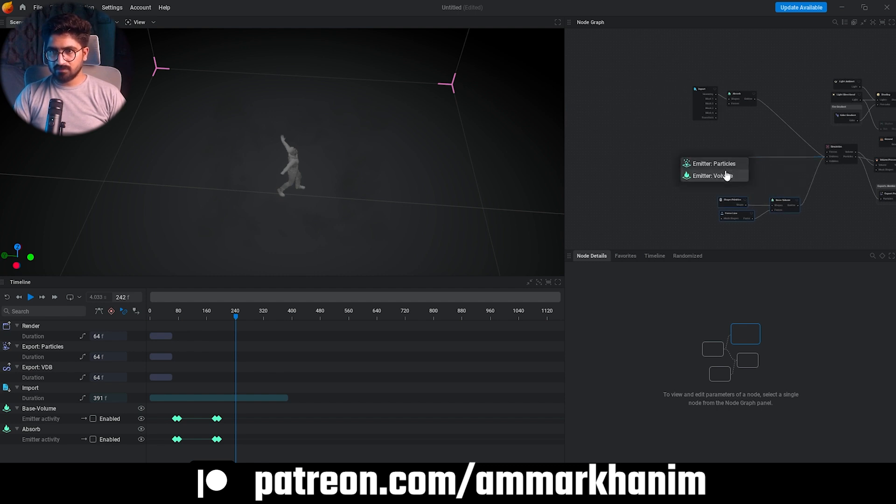
{"action": "left_click", "coordinate": [728, 175]}
{"action": "double_click", "coordinate": [738, 151]}
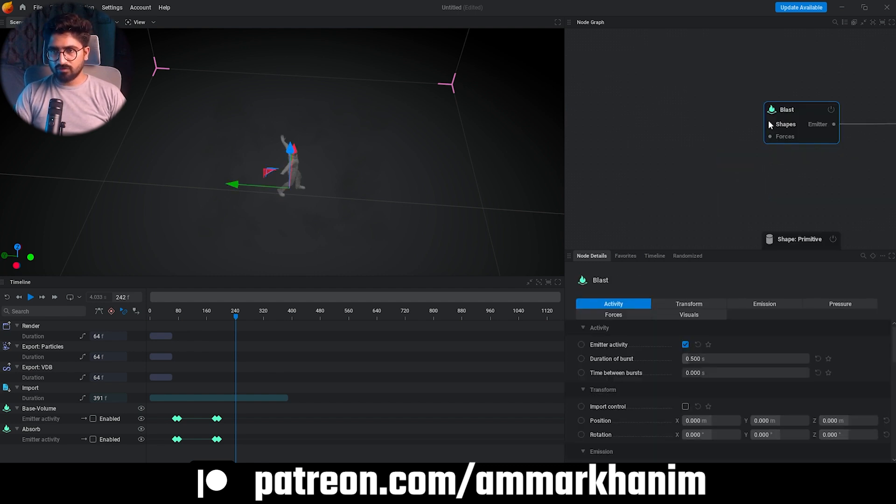
- Connect a new primitive shape to the Blast emitter's shapes input, set its type to Cylinder, and place it slightly higher
{"action": "left_click_drag", "start_coordinate": [770, 124], "coordinate": [705, 120]}
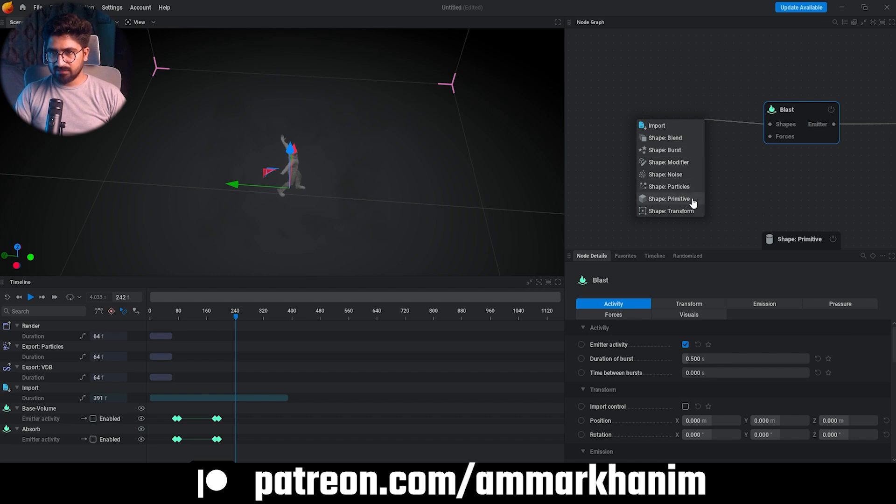
{"action": "left_click", "coordinate": [690, 200]}
{"action": "left_click", "coordinate": [706, 353]}
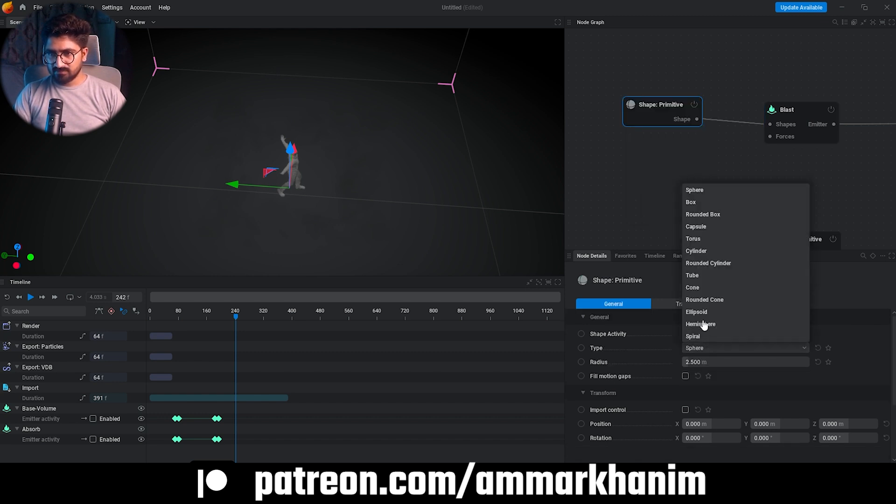
{"action": "left_click", "coordinate": [696, 249]}
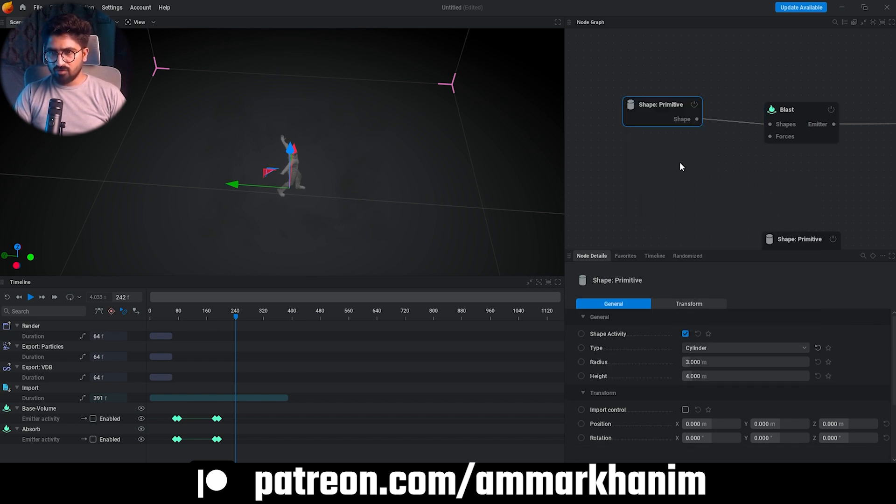
{"action": "left_click_drag", "start_coordinate": [661, 116], "coordinate": [663, 93]}
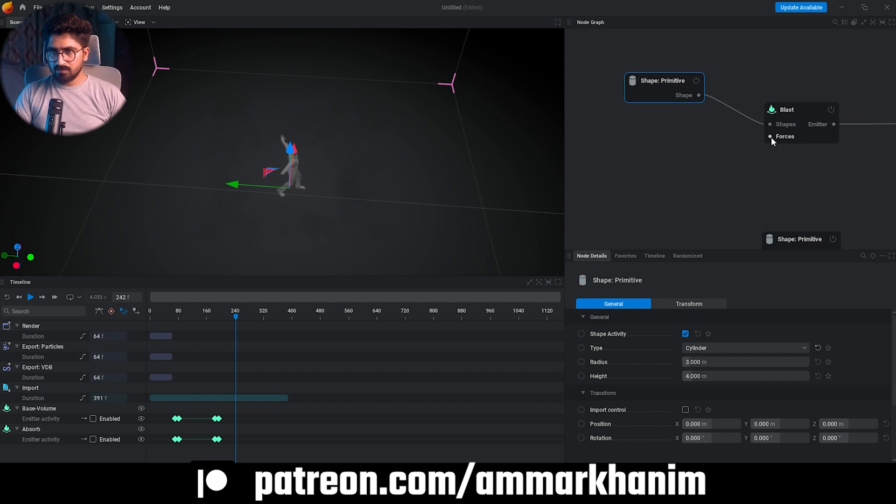
- Connect a new line force to the Blast emitter's forces input and set its push strength to 0
{"action": "left_click_drag", "start_coordinate": [771, 136], "coordinate": [678, 148]}
{"action": "left_click", "coordinate": [648, 170]}
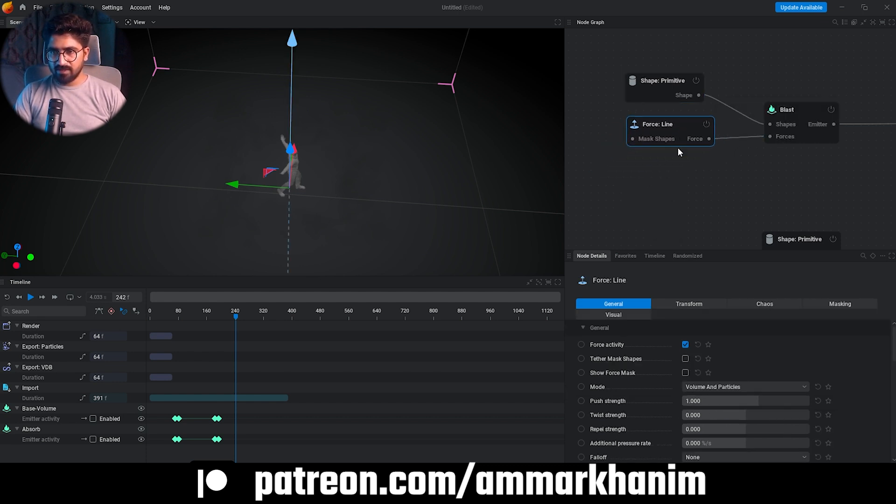
{"action": "double_click", "coordinate": [732, 402]}
{"action": "type", "text": "0"}
{"action": "key", "text": "Return"}
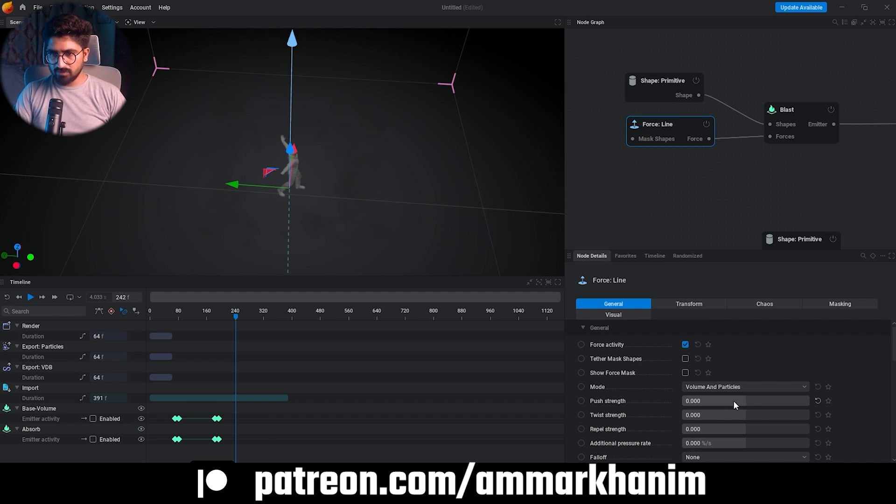
- Set the Blast line force's twist strength to 30, repel strength to 1000 and additional pressure rate to 100 %/s
{"action": "double_click", "coordinate": [732, 414]}
{"action": "type", "text": "30"}
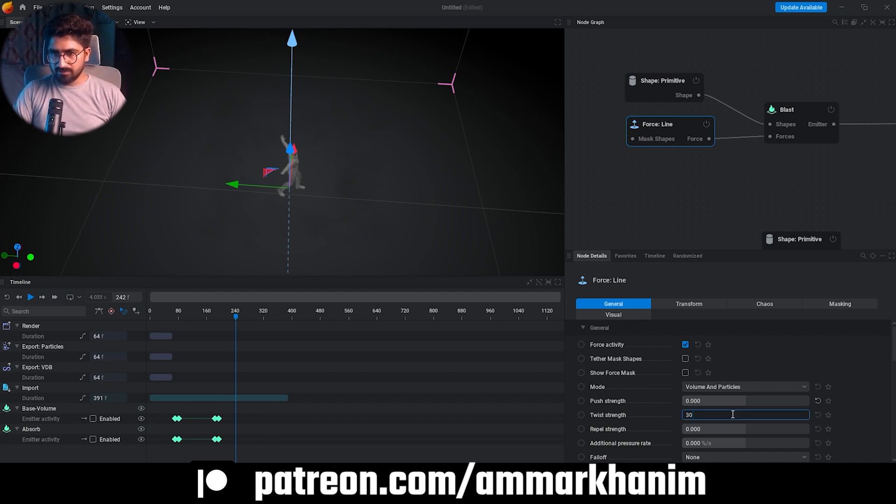
{"action": "key", "text": "Tab"}
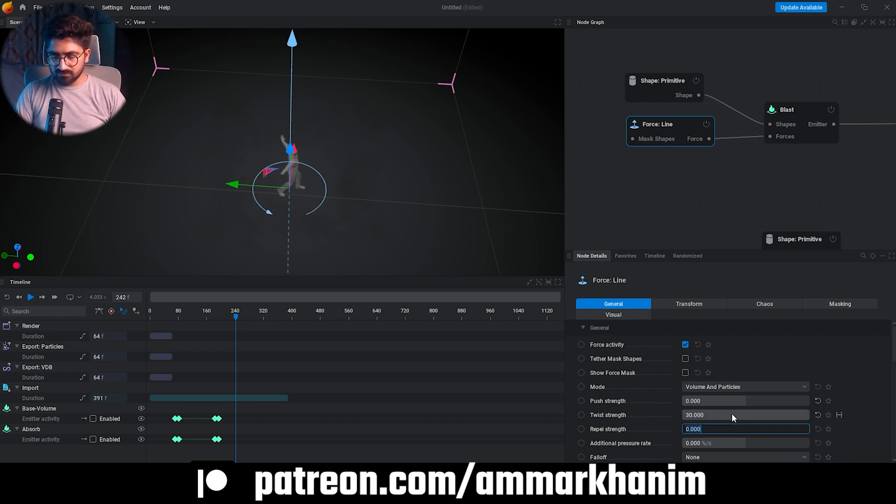
{"action": "type", "text": "1000"}
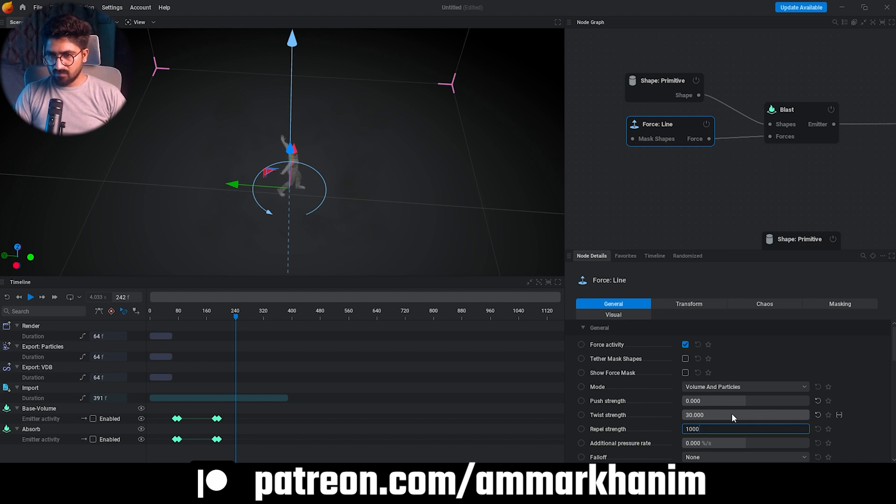
{"action": "key", "text": "Return"}
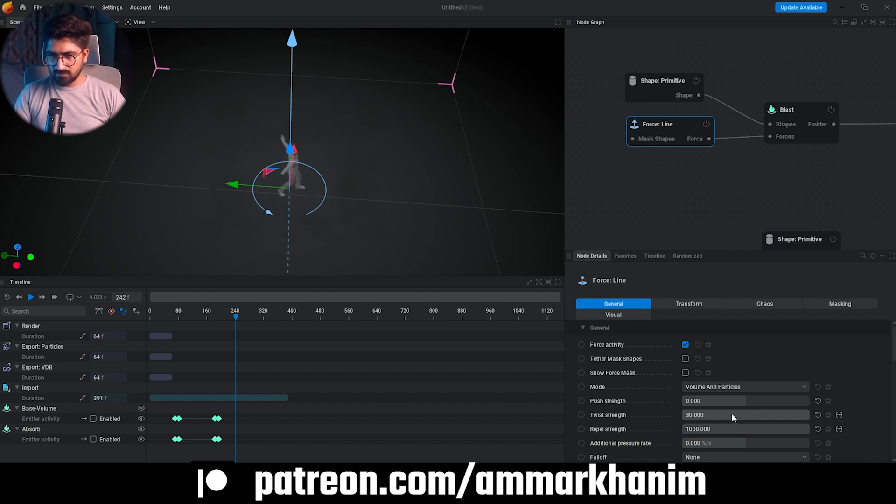
{"action": "left_click", "coordinate": [729, 443]}
{"action": "type", "text": "1"}
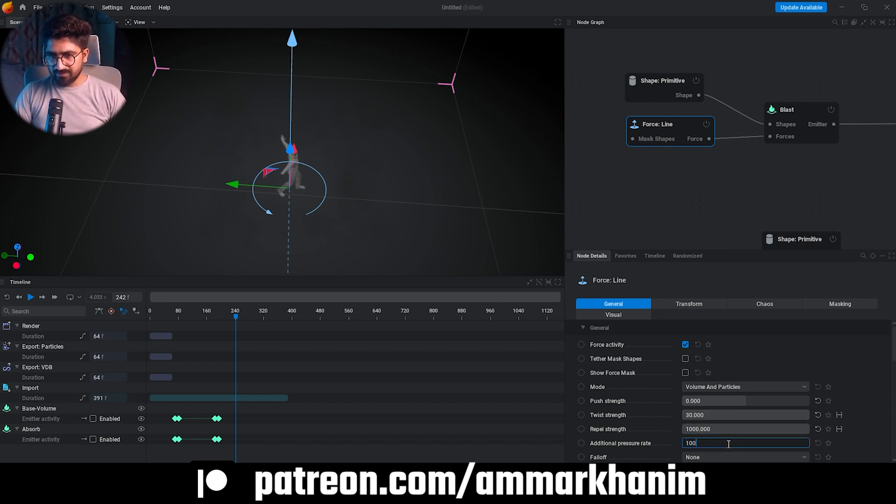
{"action": "type", "text": "00"}
{"action": "key", "text": "Return"}
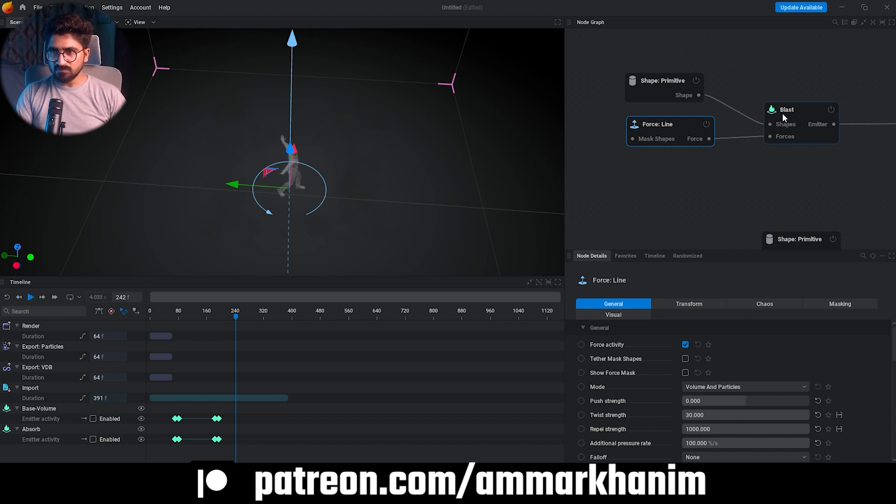
- Enable keyframing of the Blast line force's activity and key it at frames 193 and 203, with it enabled at frame 203
{"action": "left_click", "coordinate": [797, 111]}
{"action": "left_click", "coordinate": [681, 127]}
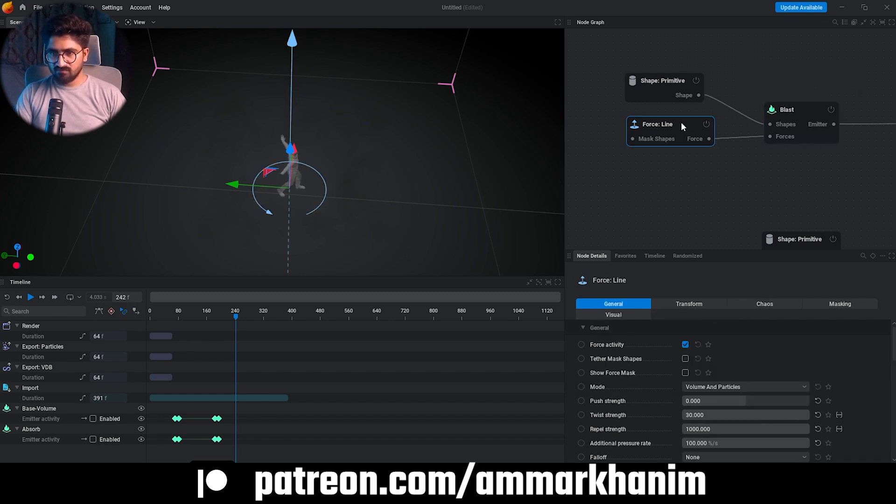
{"action": "left_click", "coordinate": [581, 345]}
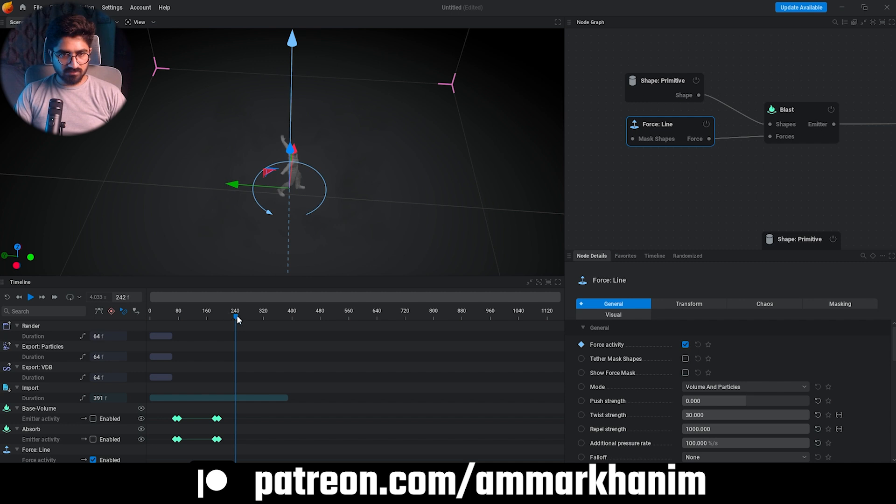
{"action": "left_click_drag", "start_coordinate": [237, 315], "coordinate": [215, 320]}
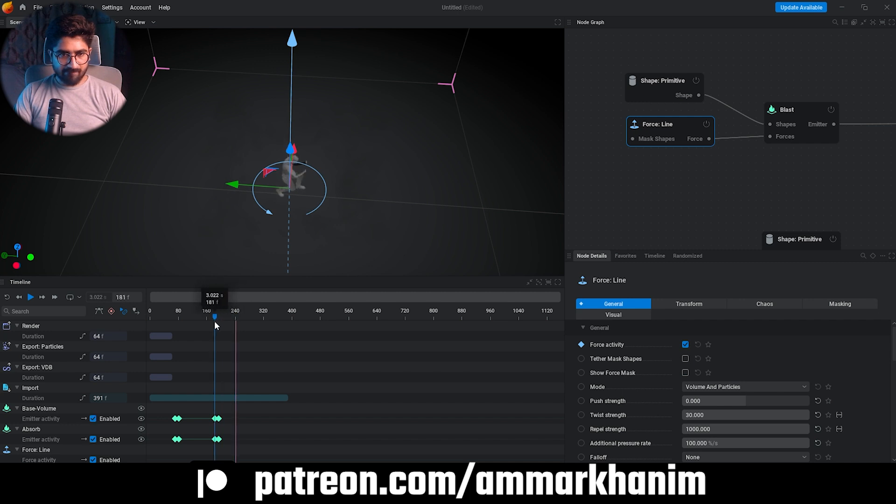
{"action": "left_click", "coordinate": [19, 297]}
{"action": "left_click", "coordinate": [42, 296]}
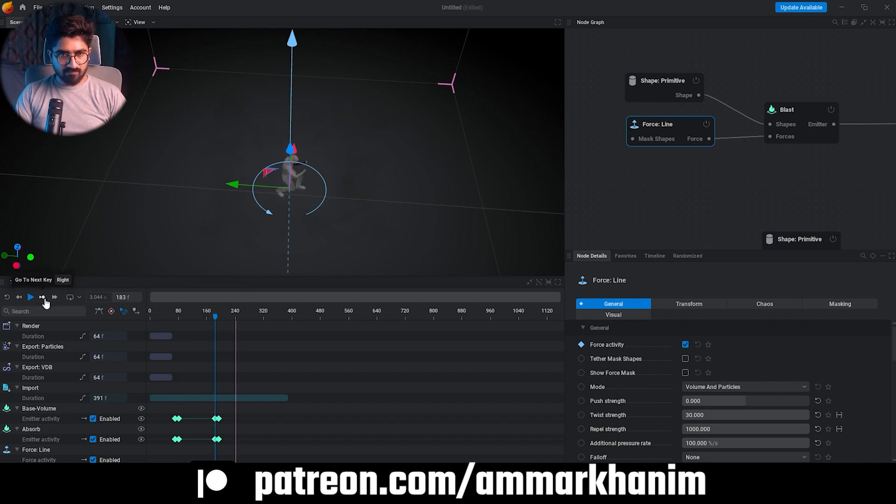
{"action": "left_click", "coordinate": [43, 299]}
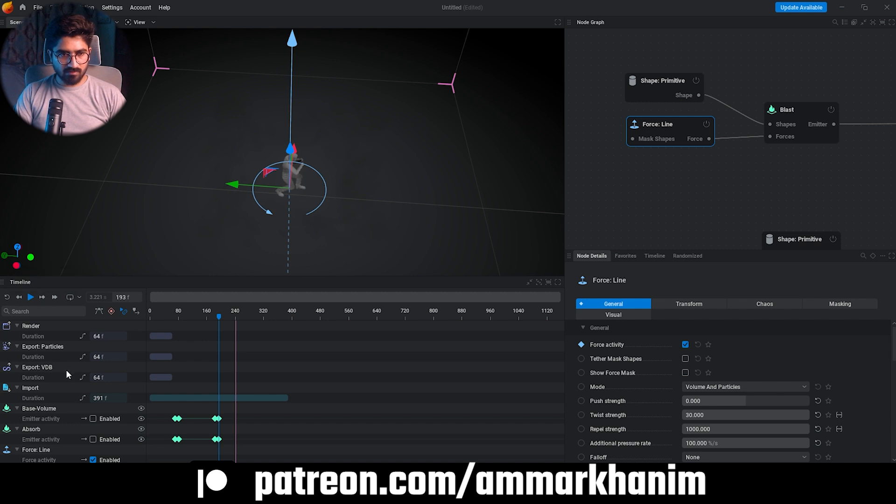
{"action": "left_click", "coordinate": [93, 459]}
{"action": "left_click_drag", "start_coordinate": [219, 317], "coordinate": [222, 317]}
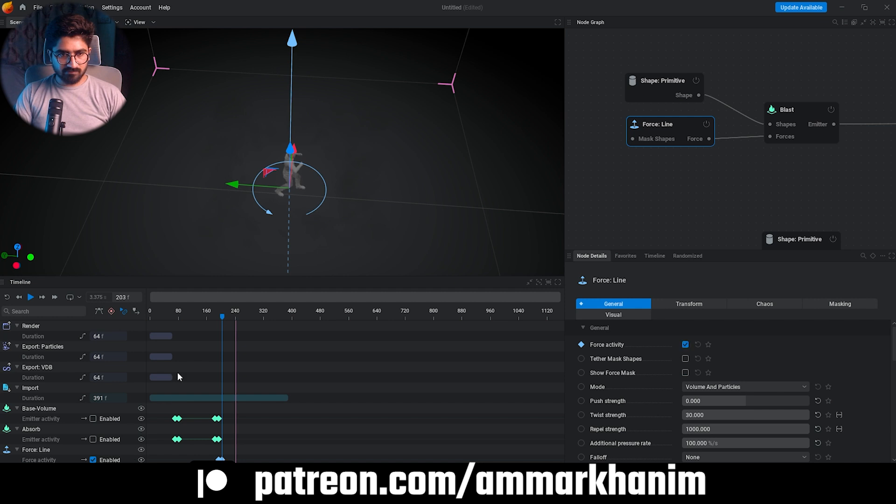
- Keyframe the Blast line force's activity as enabled at frame 257 and disabled at frame 265
{"action": "left_click_drag", "start_coordinate": [223, 319], "coordinate": [241, 319]}
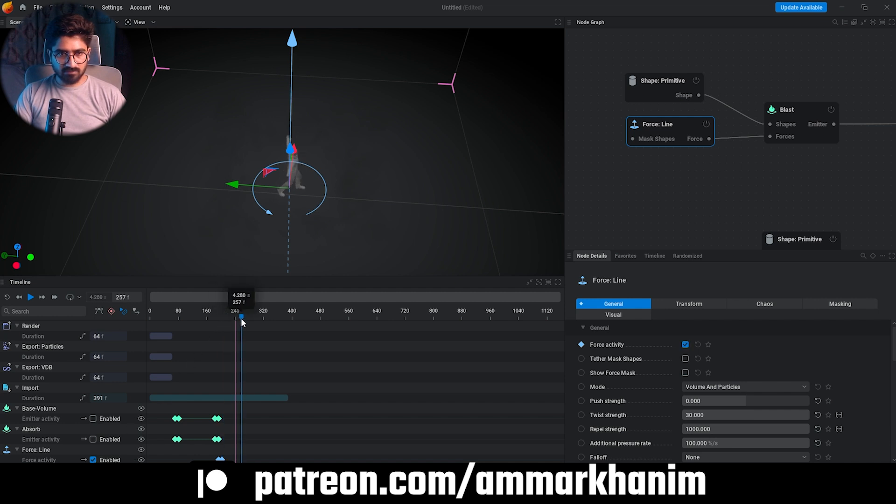
{"action": "left_click", "coordinate": [94, 459]}
{"action": "left_click", "coordinate": [94, 460]}
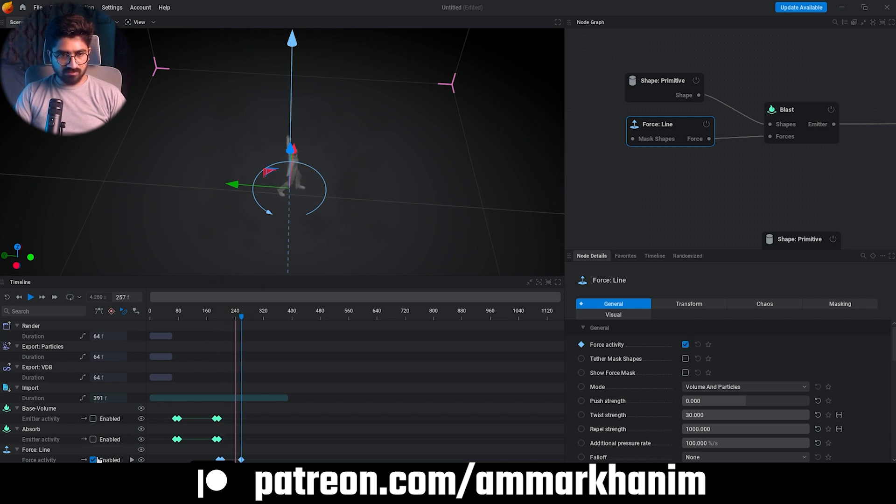
{"action": "left_click_drag", "start_coordinate": [244, 318], "coordinate": [245, 319]}
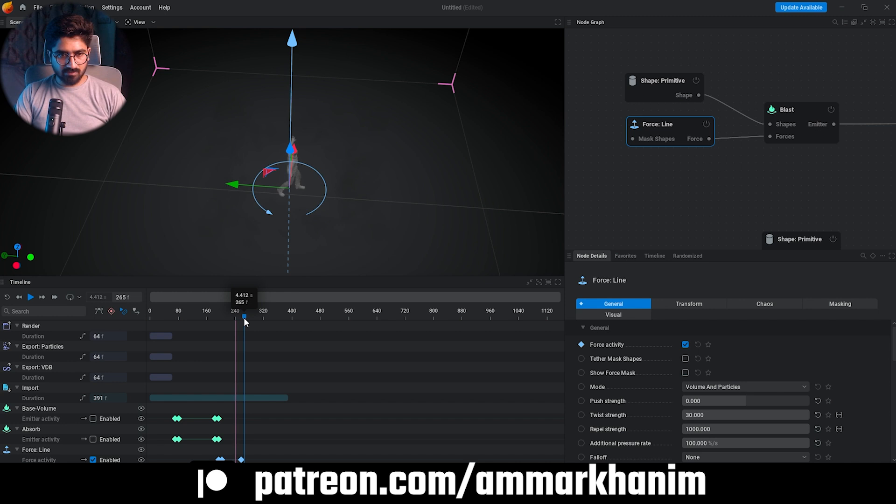
{"action": "left_click", "coordinate": [93, 460]}
{"action": "left_click", "coordinate": [654, 217]}
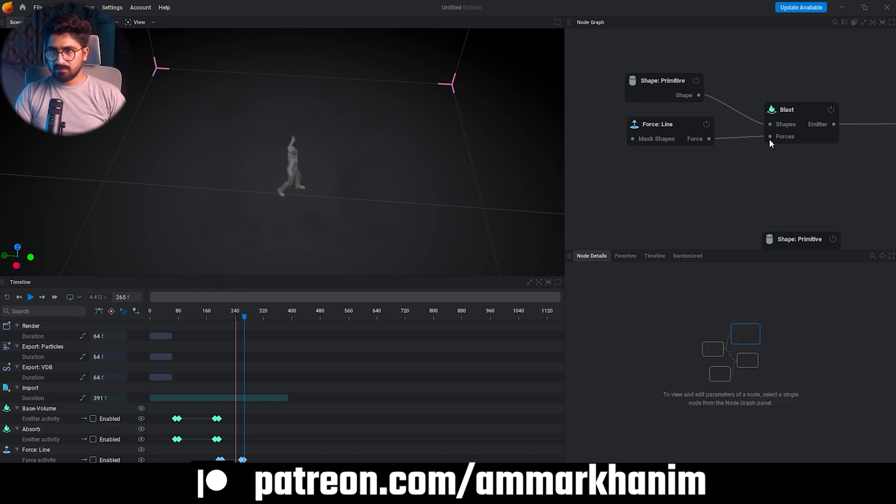
- Enable keyframing of the Blast emitter's activity and key it as enabled at frame 257
{"action": "left_click", "coordinate": [798, 123]}
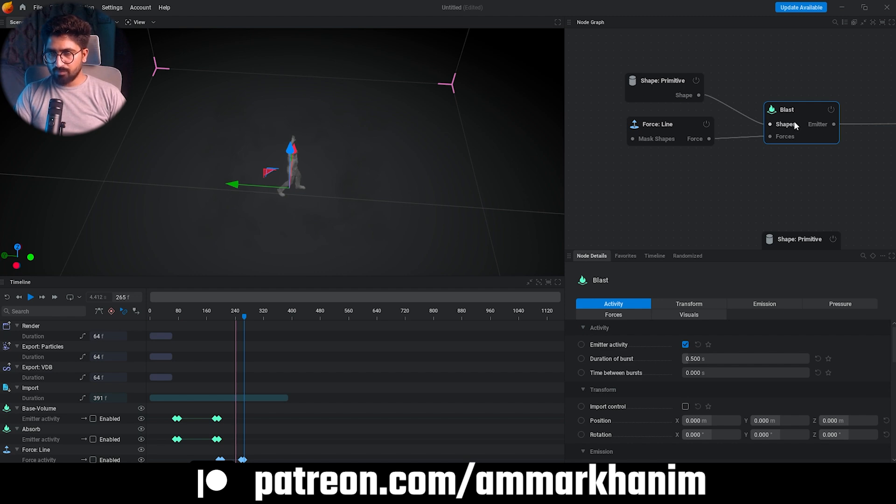
{"action": "left_click", "coordinate": [581, 345]}
{"action": "scroll", "coordinate": [359, 376], "scroll_direction": "down", "scroll_amount": 1}
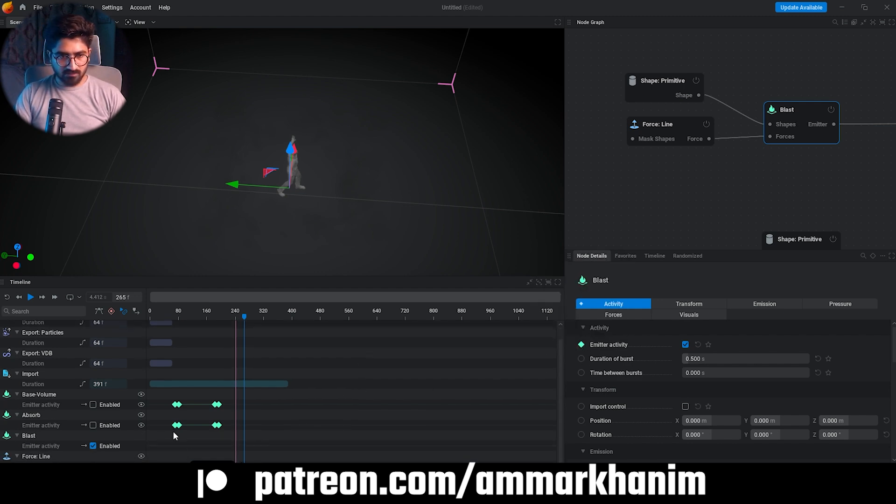
{"action": "left_click", "coordinate": [18, 296]}
{"action": "left_click", "coordinate": [93, 446]}
{"action": "left_click", "coordinate": [93, 445]}
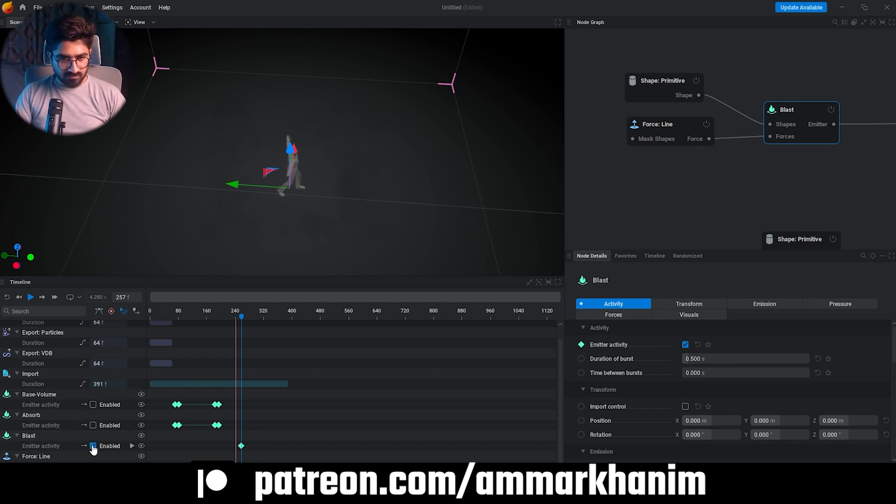
- Keyframe the Blast emitter's activity as disabled at frame 265, enabled at frame 203 and disabled at frame 193
{"action": "left_click", "coordinate": [43, 298]}
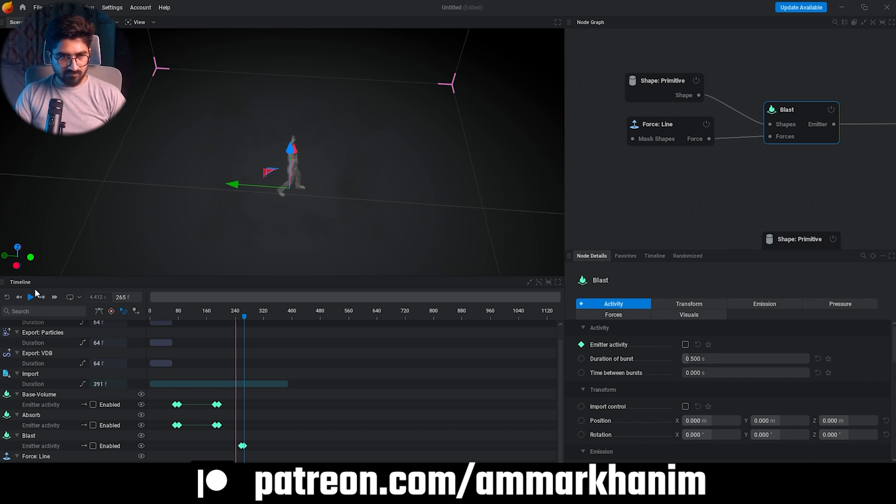
{"action": "left_click", "coordinate": [19, 297]}
{"action": "left_click", "coordinate": [19, 298]}
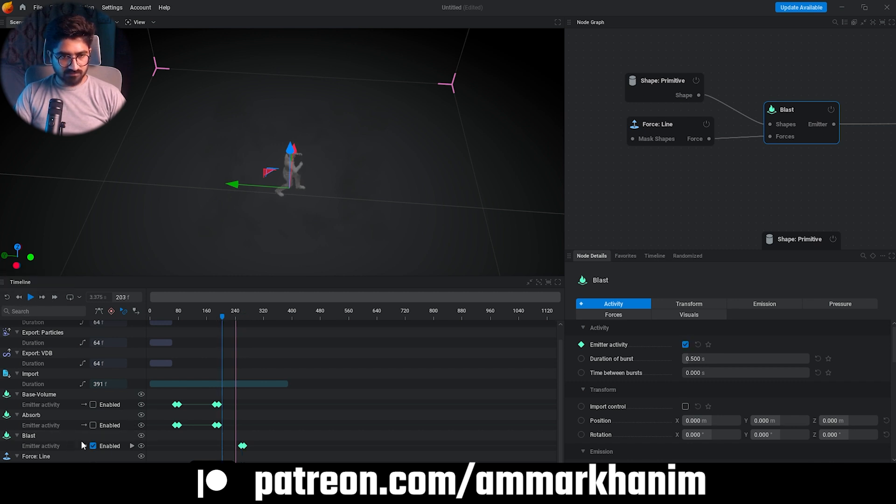
{"action": "left_click", "coordinate": [93, 446]}
{"action": "left_click", "coordinate": [93, 446]}
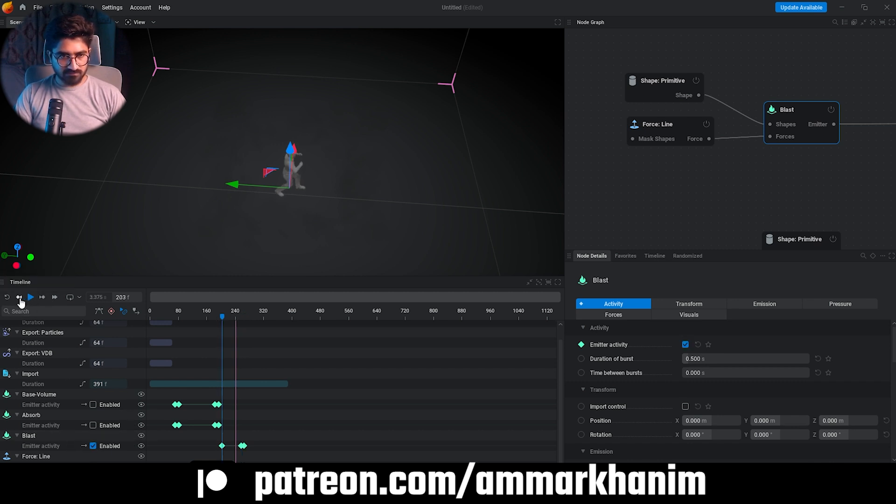
{"action": "left_click", "coordinate": [19, 297]}
- Play the simulation from a higher viewpoint to preview how the blast spreads around the character
{"action": "left_click_drag", "start_coordinate": [435, 170], "coordinate": [429, 200]}
{"action": "scroll", "coordinate": [407, 205], "scroll_direction": "down", "scroll_amount": 3}
{"action": "key", "text": "space"}
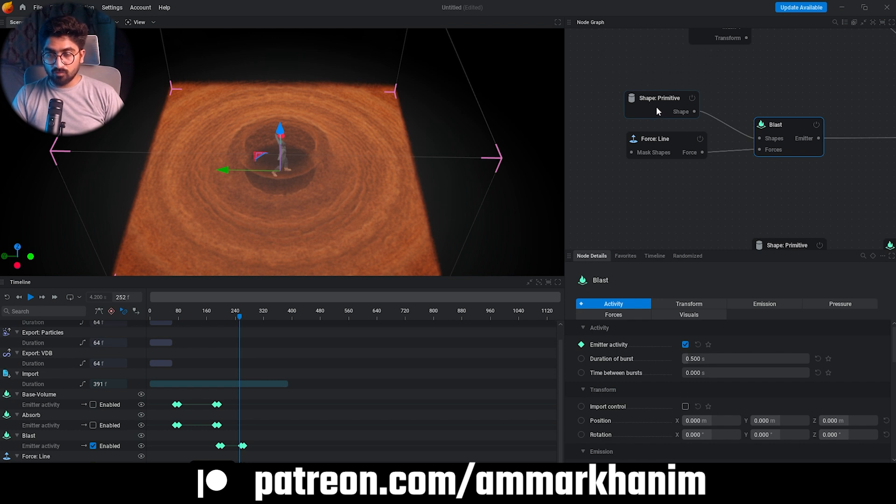
- Adjust the height of the Blast emitter's cylinder shape and set the Blast emitter's fuel rate to 500
{"action": "left_click", "coordinate": [656, 108]}
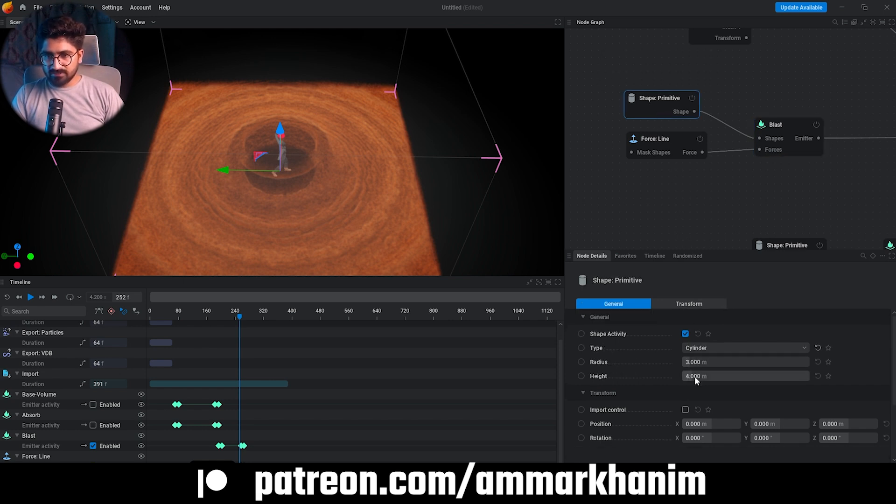
{"action": "left_click_drag", "start_coordinate": [695, 376], "coordinate": [670, 377]}
{"action": "left_click", "coordinate": [794, 144]}
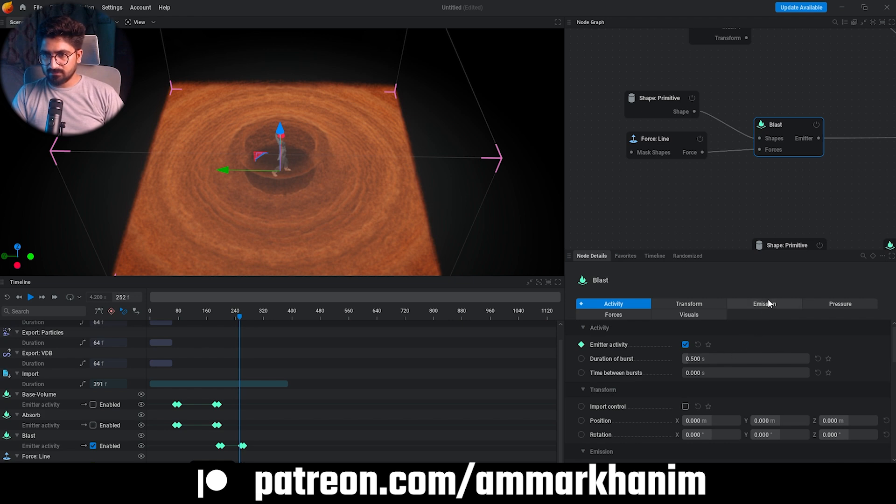
{"action": "left_click", "coordinate": [768, 304]}
{"action": "left_click", "coordinate": [721, 358]}
{"action": "type", "text": "500"}
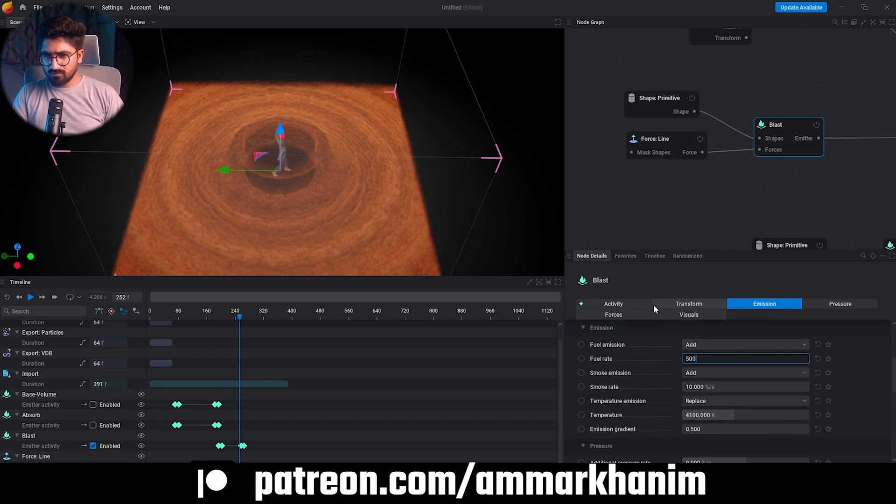
- Set the Blast emitter's duration of burst to 3.9 s
{"action": "left_click", "coordinate": [641, 307]}
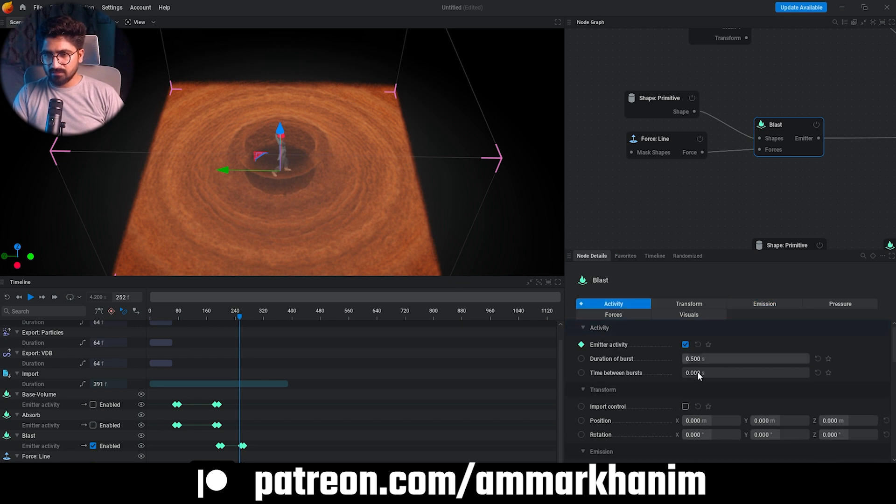
{"action": "left_click", "coordinate": [716, 358]}
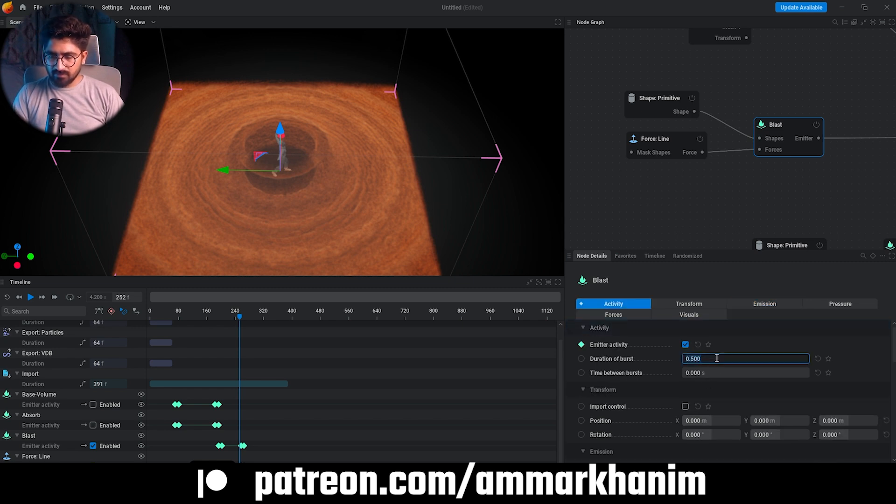
{"action": "type", "text": "3.9"}
{"action": "key", "text": "Return"}
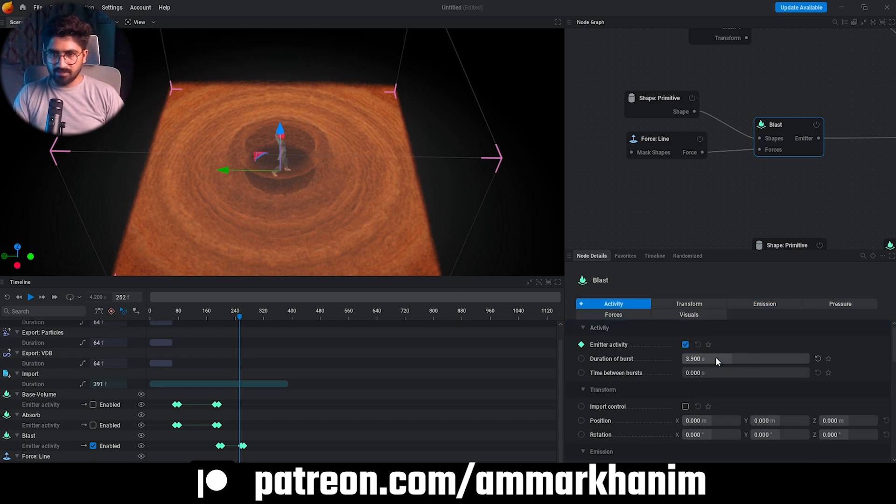
- Replay the simulation with the new Blast settings and inspect the Base-Volume line force's parameters
{"action": "key", "text": "space"}
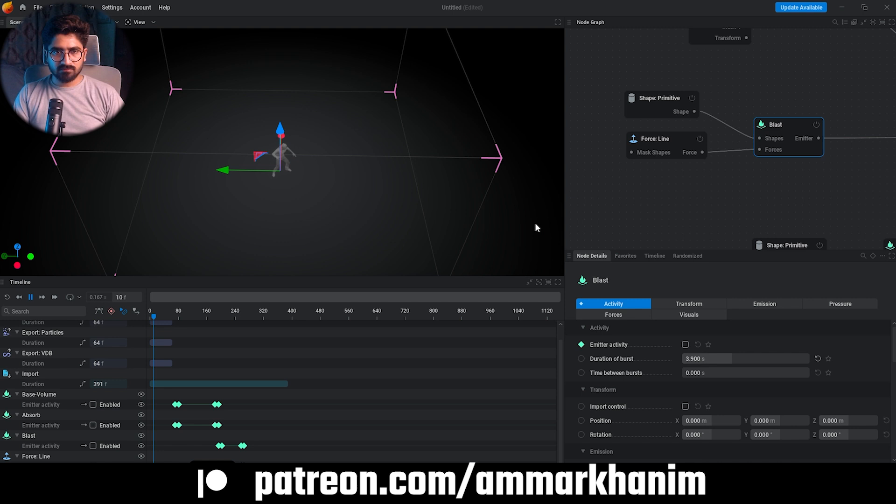
{"action": "left_click", "coordinate": [608, 211]}
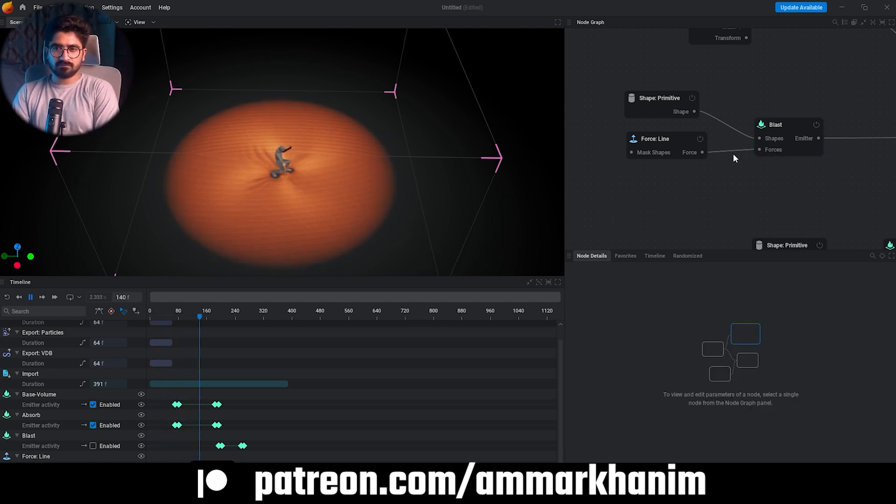
{"action": "scroll", "coordinate": [732, 153], "scroll_direction": "down", "scroll_amount": 3}
{"action": "scroll", "coordinate": [756, 219], "scroll_direction": "up", "scroll_amount": 5}
{"action": "left_click", "coordinate": [768, 219]}
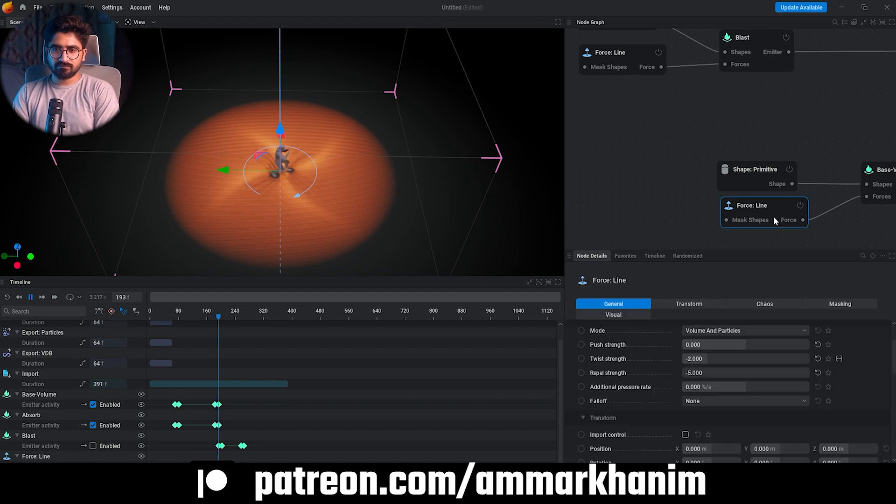
{"action": "left_click", "coordinate": [722, 199]}
{"action": "scroll", "coordinate": [721, 199], "scroll_direction": "down", "scroll_amount": 3}
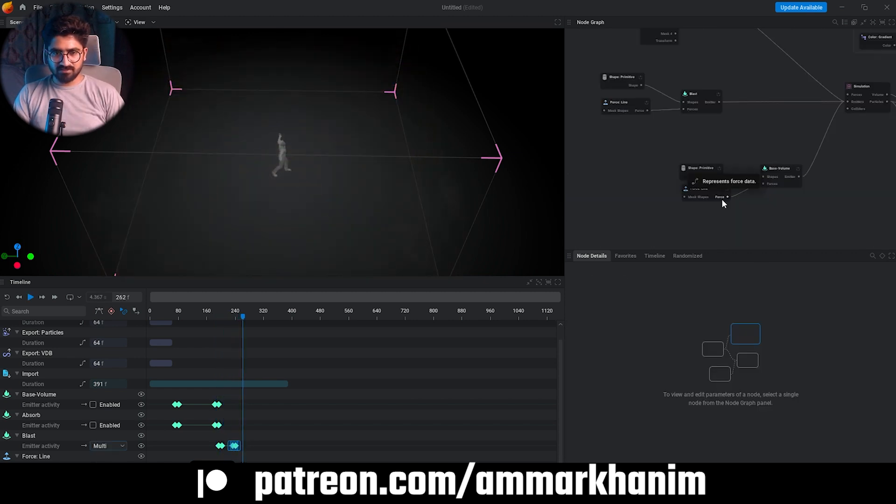